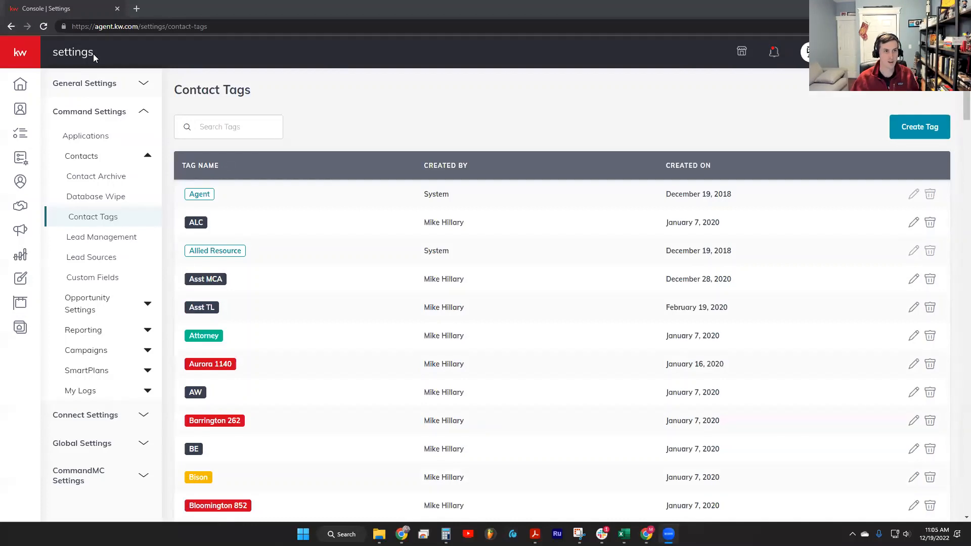
Expand the main navigation labels and open the team account's Settings
left_click(31, 54)
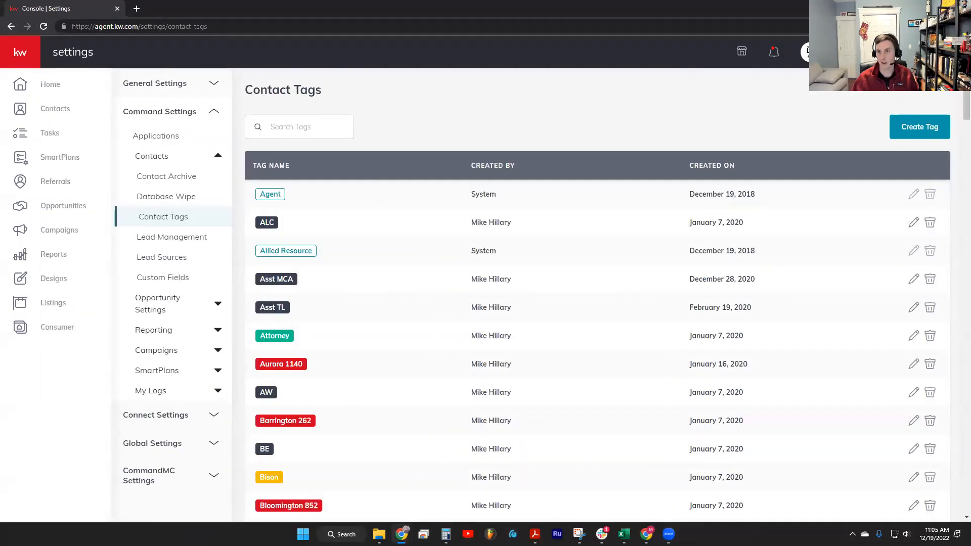
left_click(810, 52)
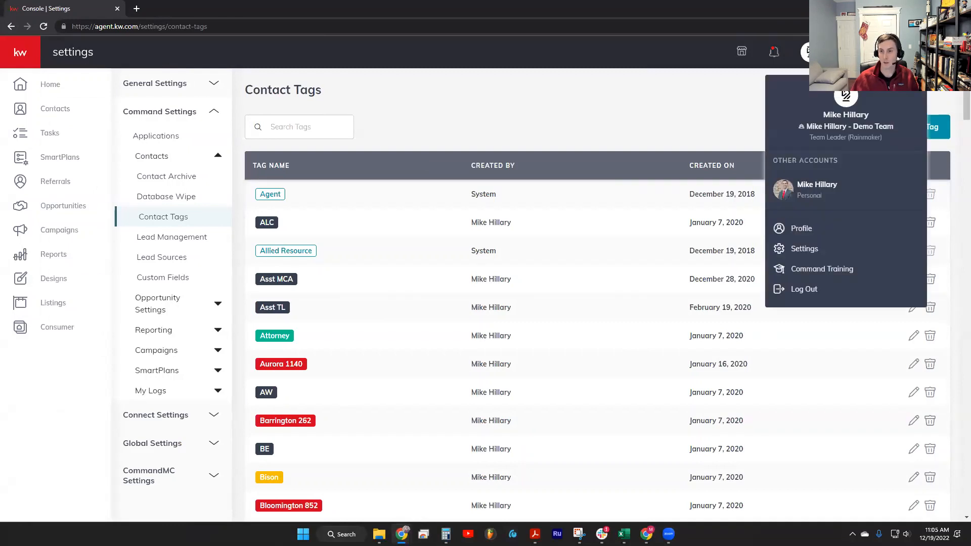
left_click(802, 250)
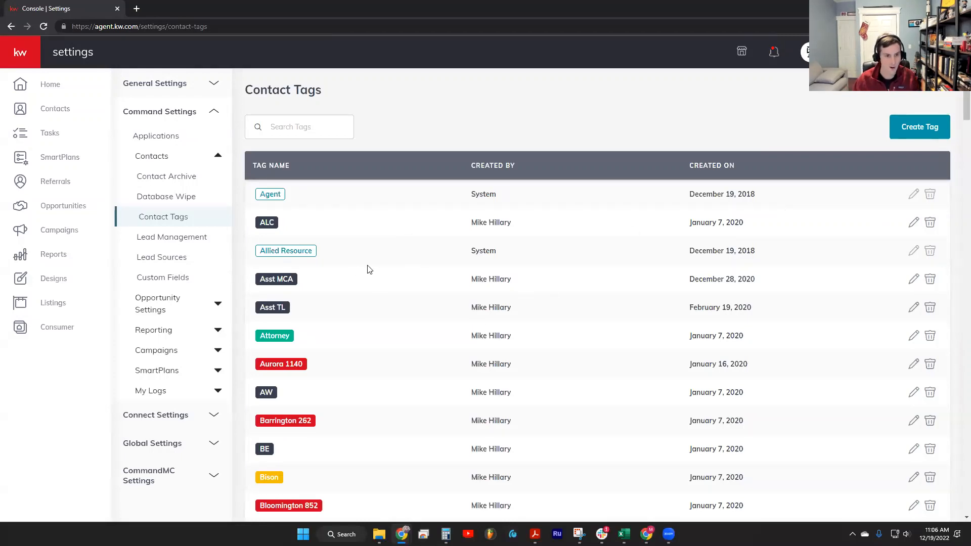
Review the Contact Tags list with its creators and creation dates, down to the Fix Me tag
scroll(395, 264, "down", 2)
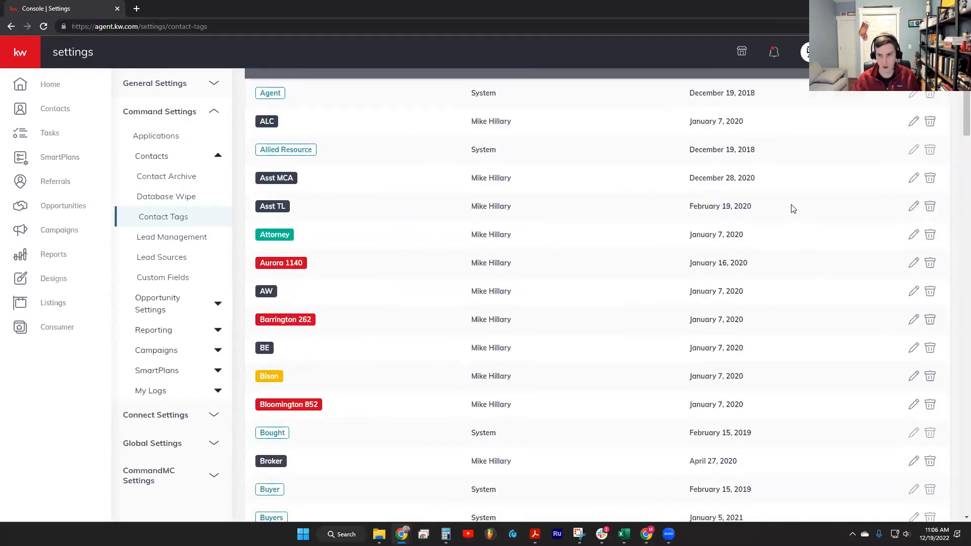
scroll(754, 151, "up", 1)
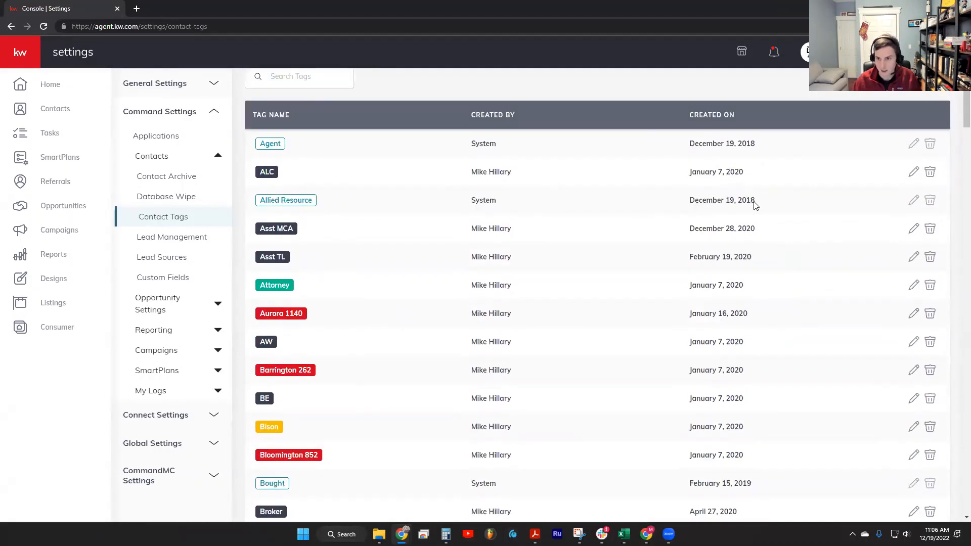
left_click_drag(756, 202, 690, 202)
left_click(692, 203)
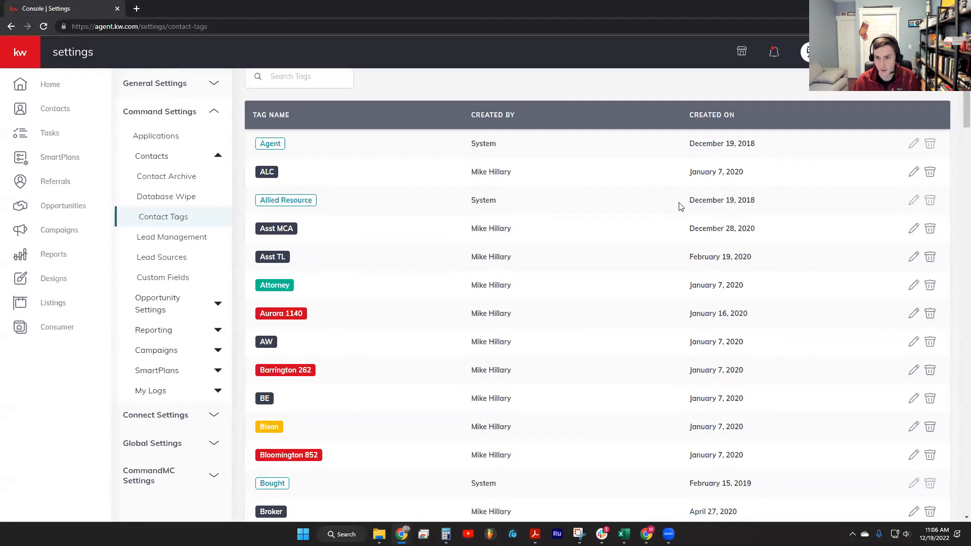
scroll(677, 225, "down", 6)
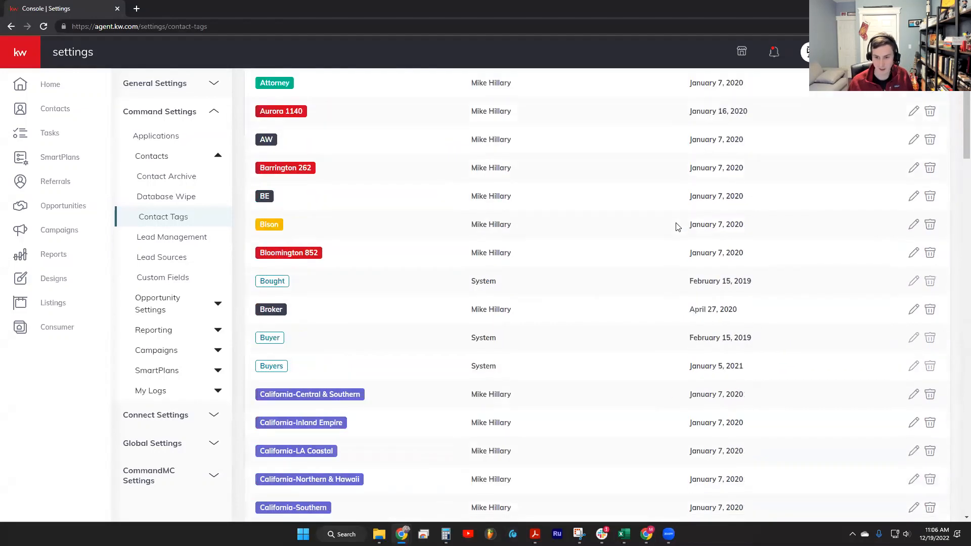
scroll(464, 247, "down", 2)
scroll(501, 313, "down", 1)
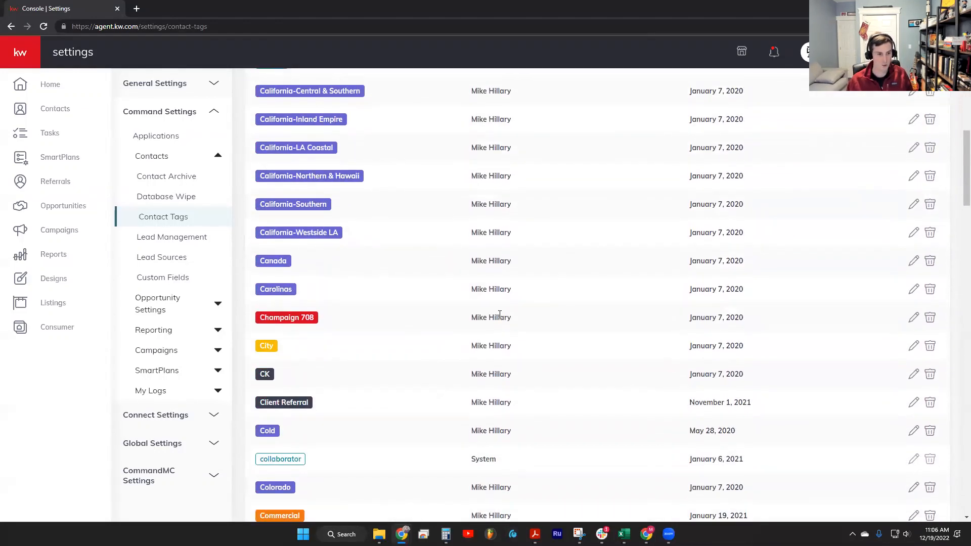
scroll(504, 338, "down", 5)
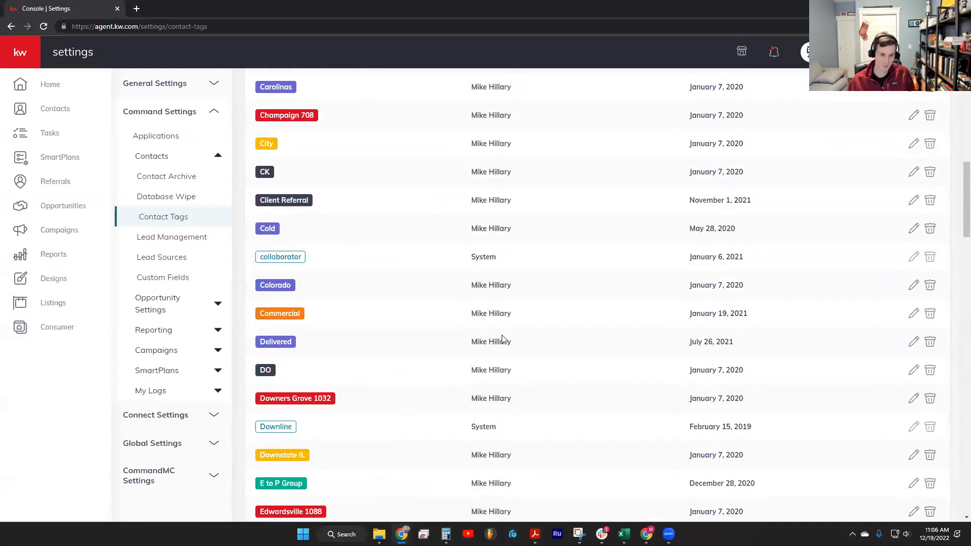
scroll(586, 402, "down", 4)
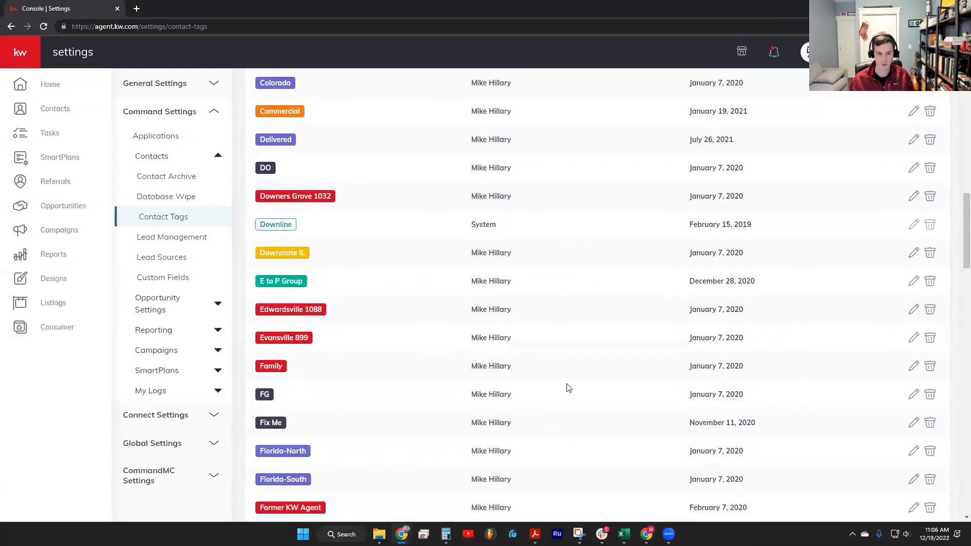
scroll(557, 384, "down", 5)
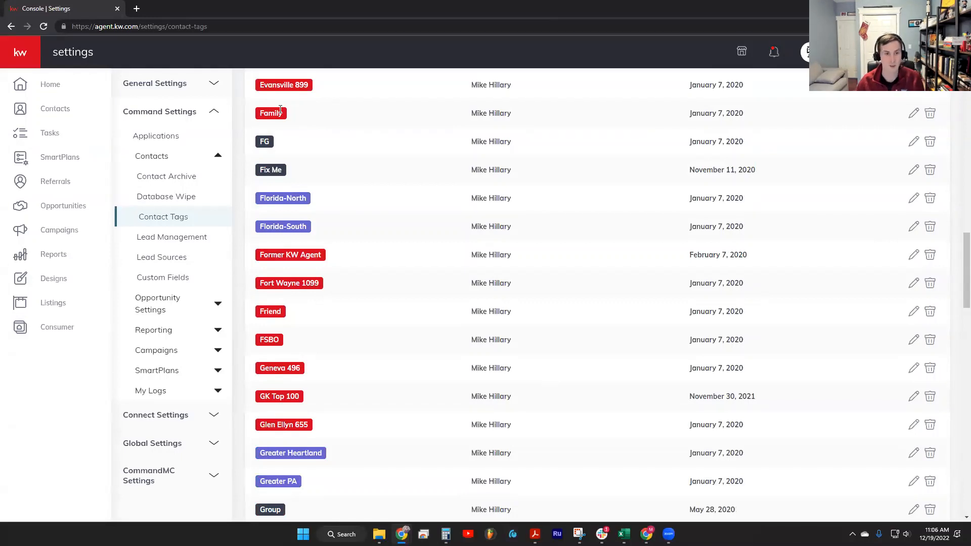
left_click_drag(259, 171, 306, 175)
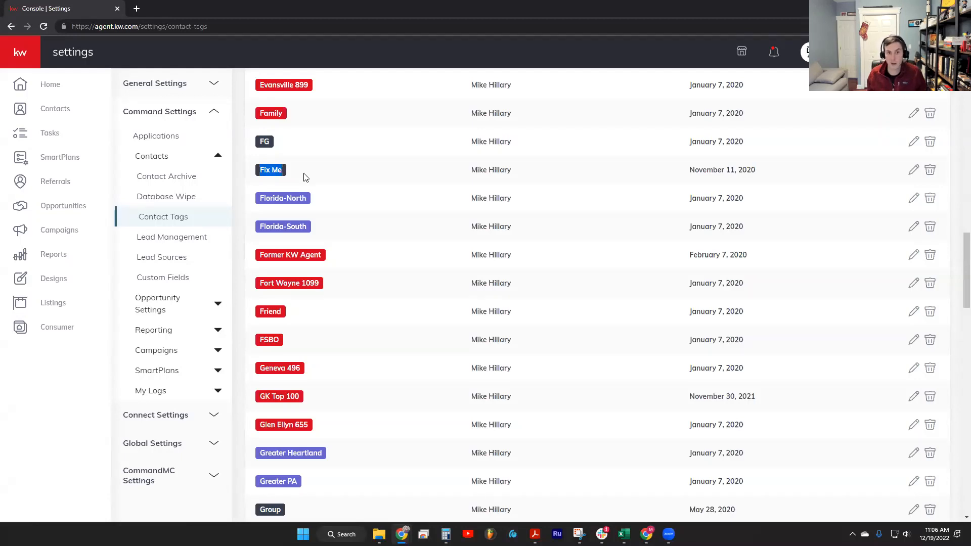
left_click(306, 177)
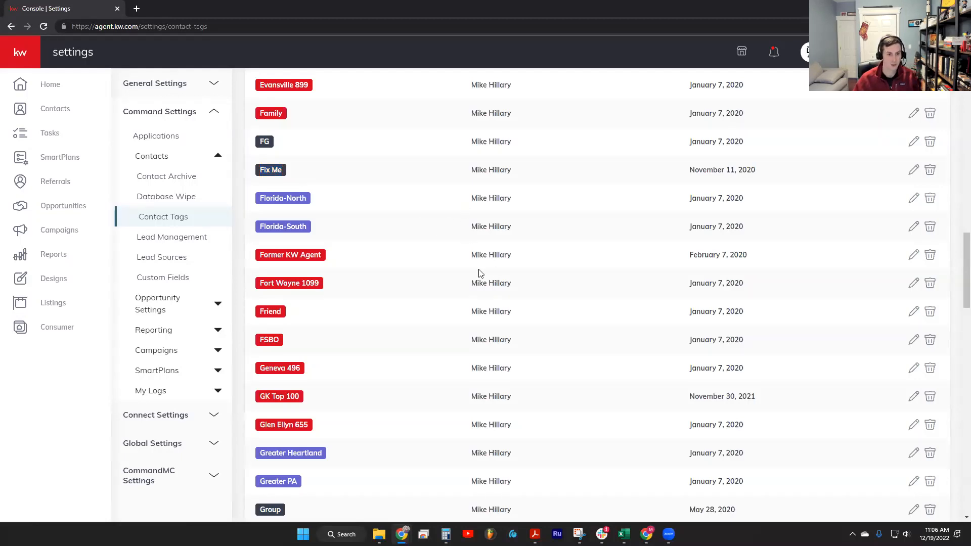
Try to delete the HKInvite contact tag from the system
scroll(435, 273, "down", 2)
scroll(399, 302, "down", 3)
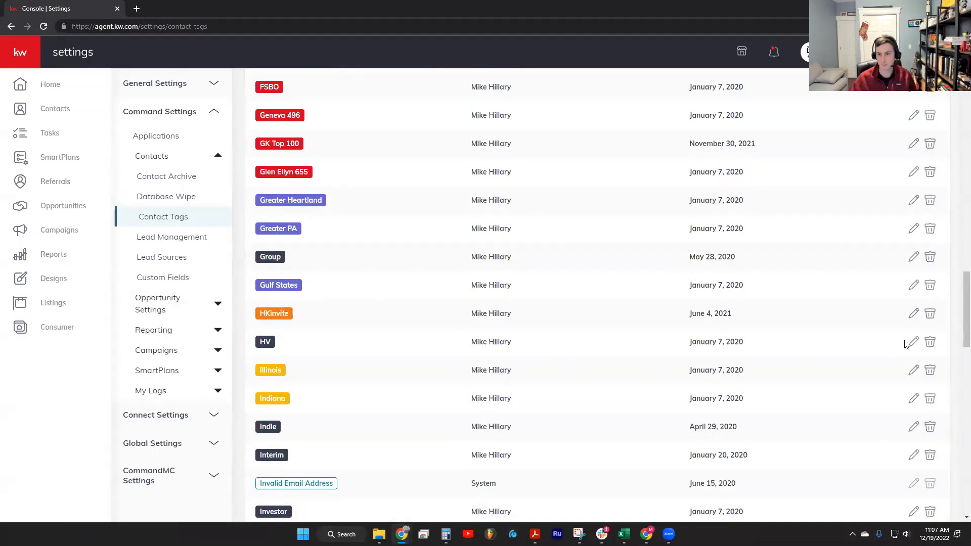
left_click(930, 314)
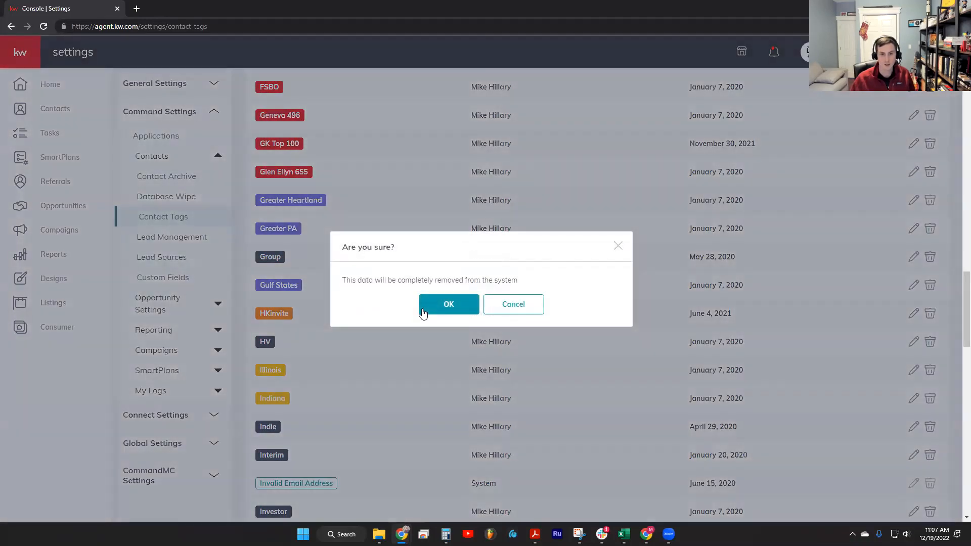
left_click(449, 303)
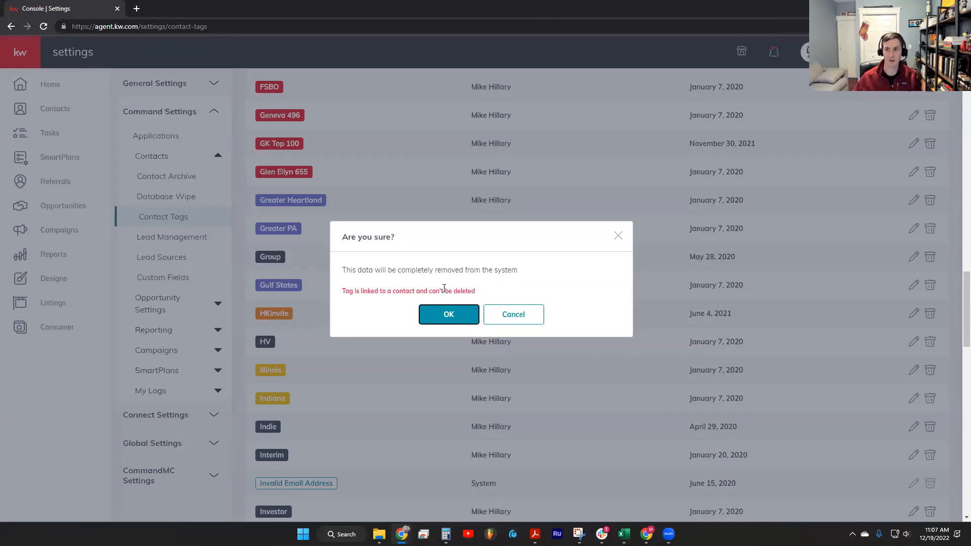
scroll(465, 301, "down", 1)
scroll(531, 326, "up", 4)
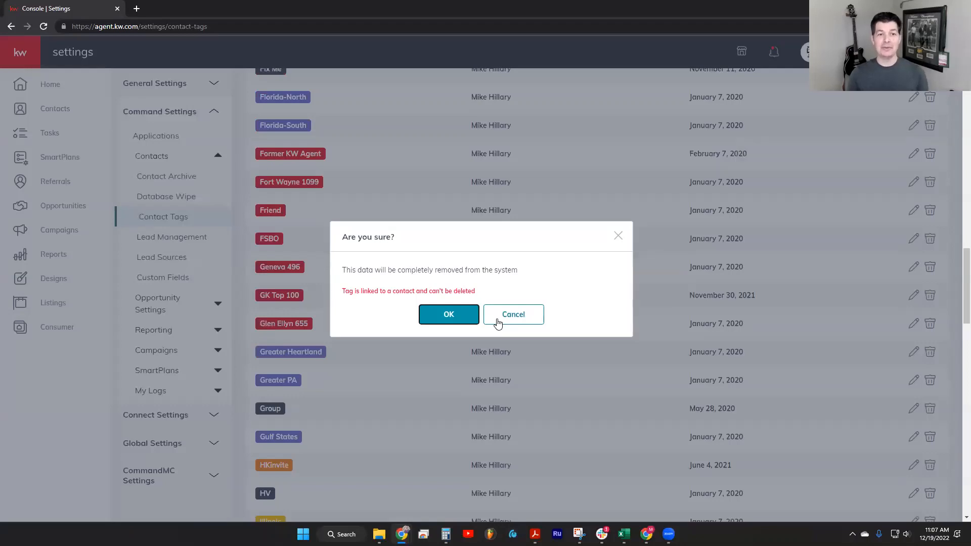
left_click(500, 319)
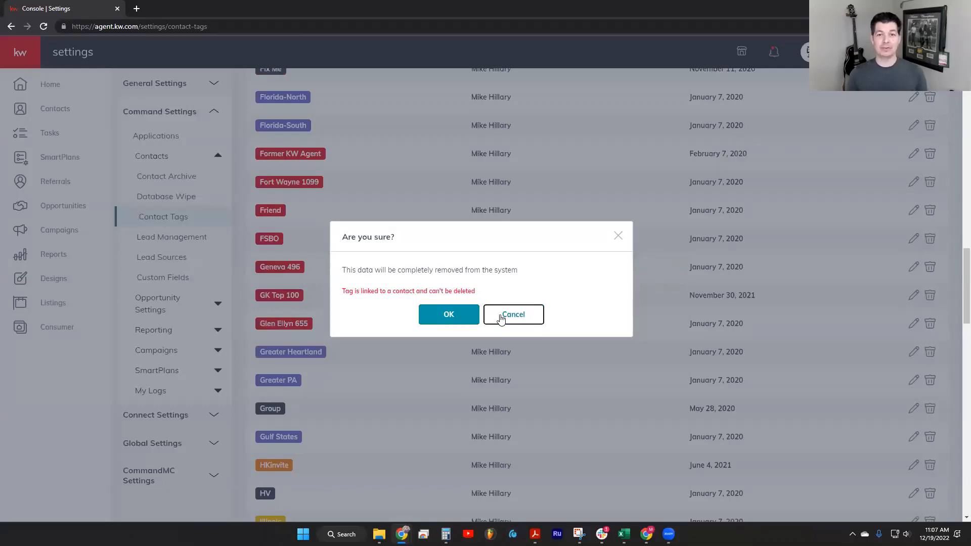
left_click(501, 316)
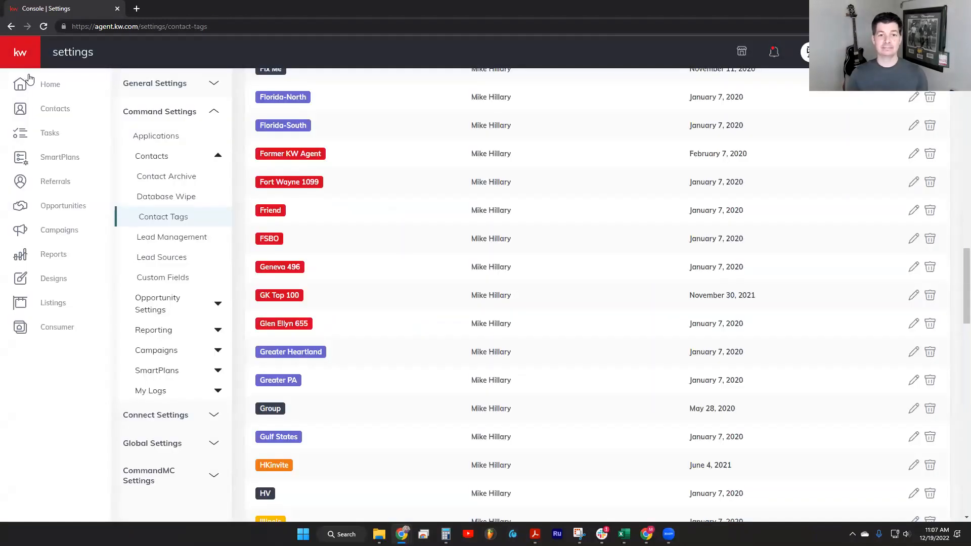
Open the team's contacts, show 500 contacts per page and select all of them
left_click(54, 124)
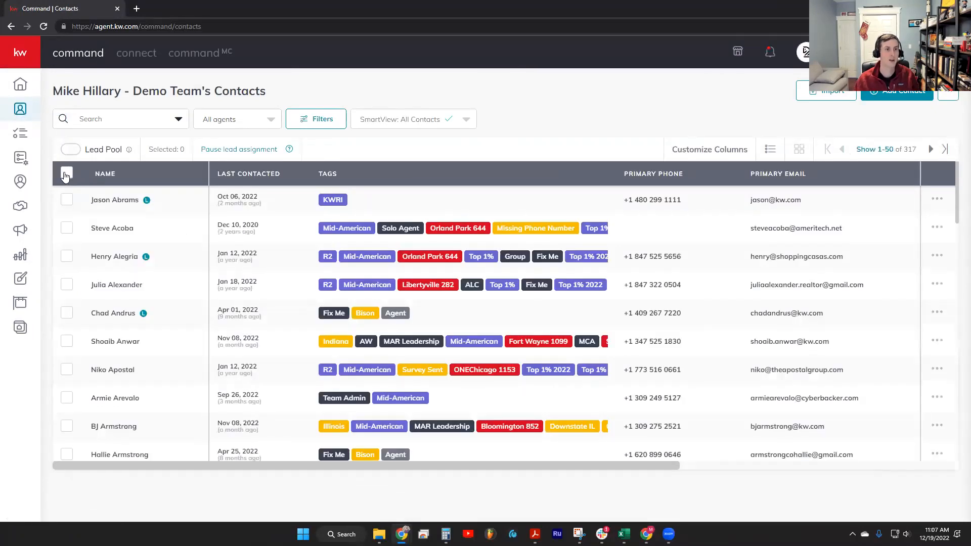
left_click(66, 174)
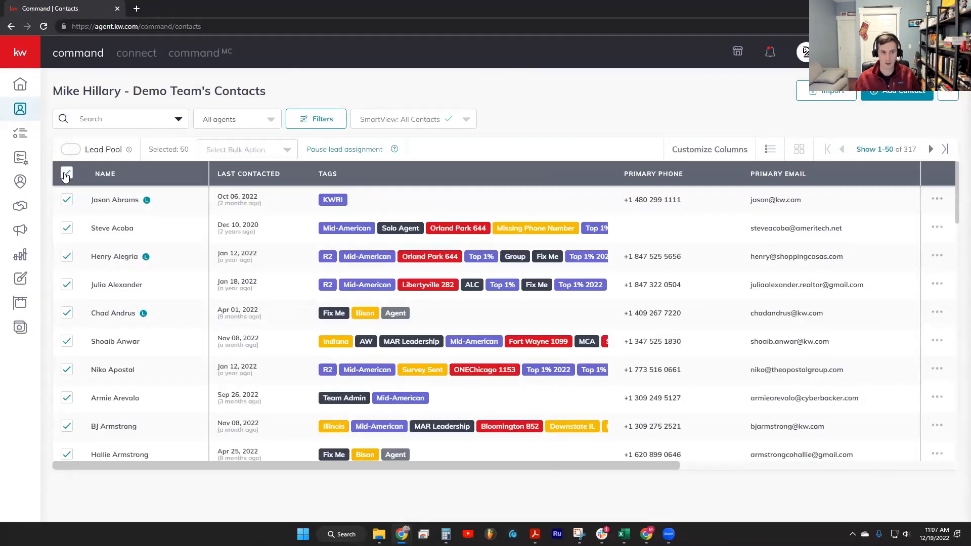
left_click(876, 150)
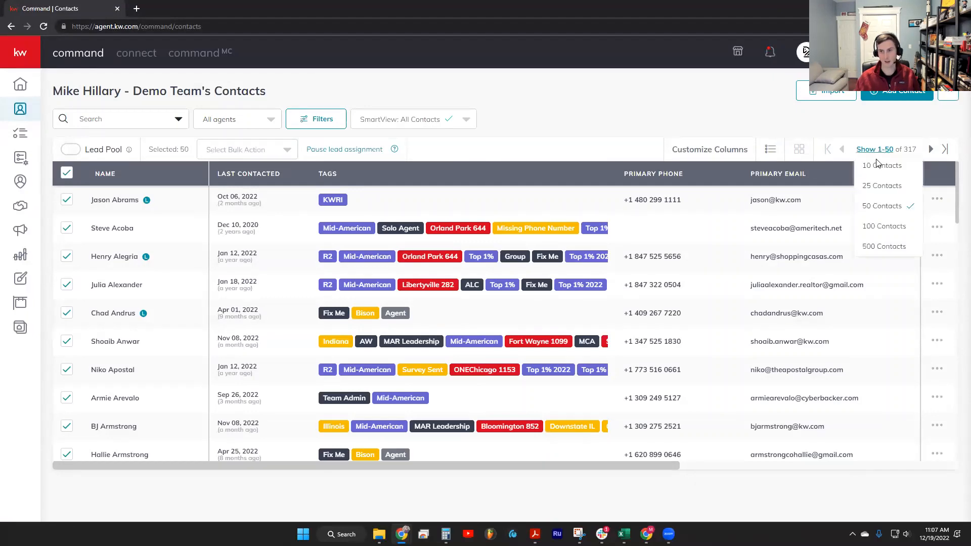
left_click(863, 247)
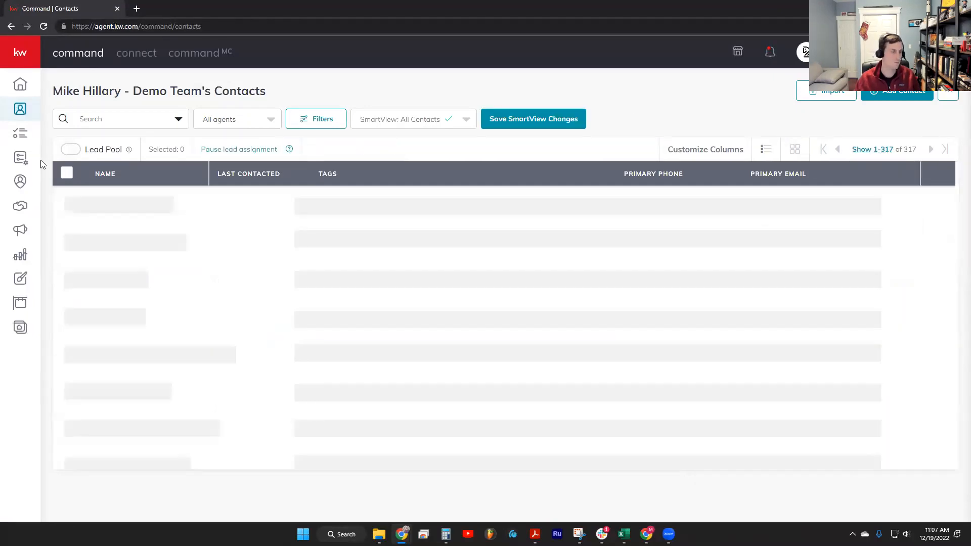
left_click(66, 173)
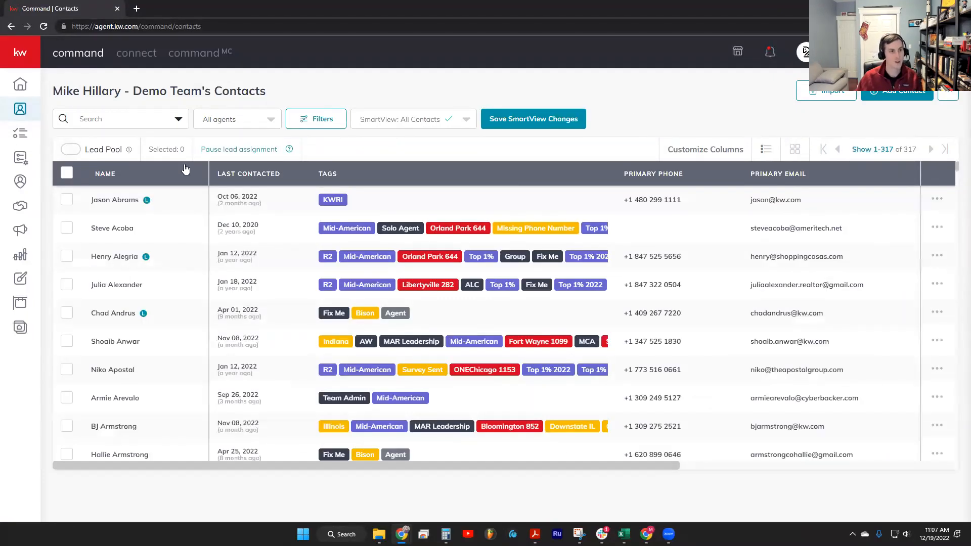
Remove the Commercial tag from all selected contacts with the Remove Tags bulk action
left_click(222, 156)
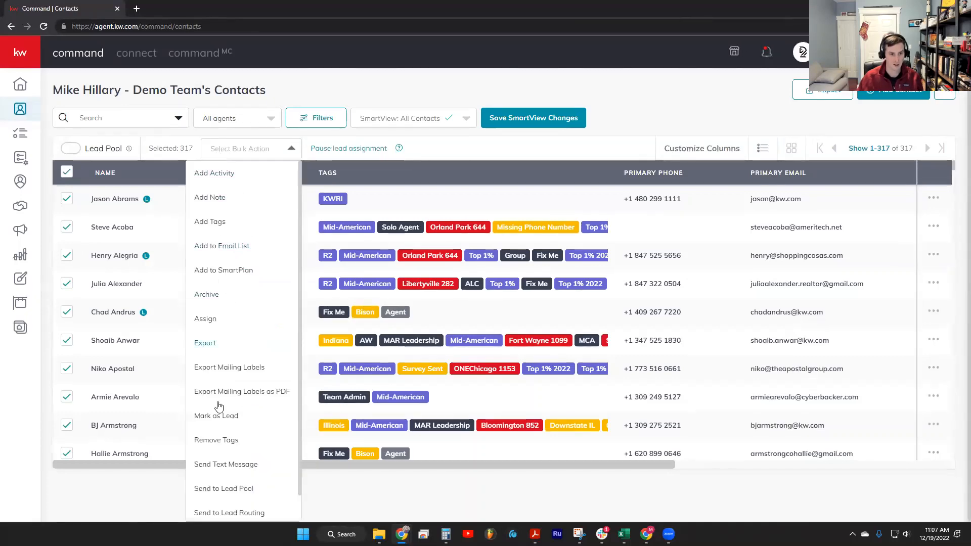
left_click(209, 441)
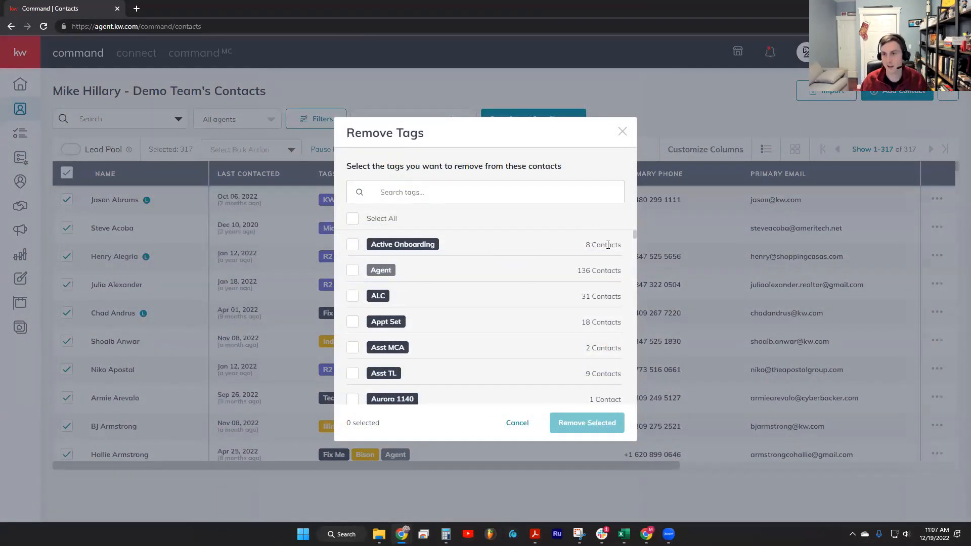
scroll(604, 273, "down", 1)
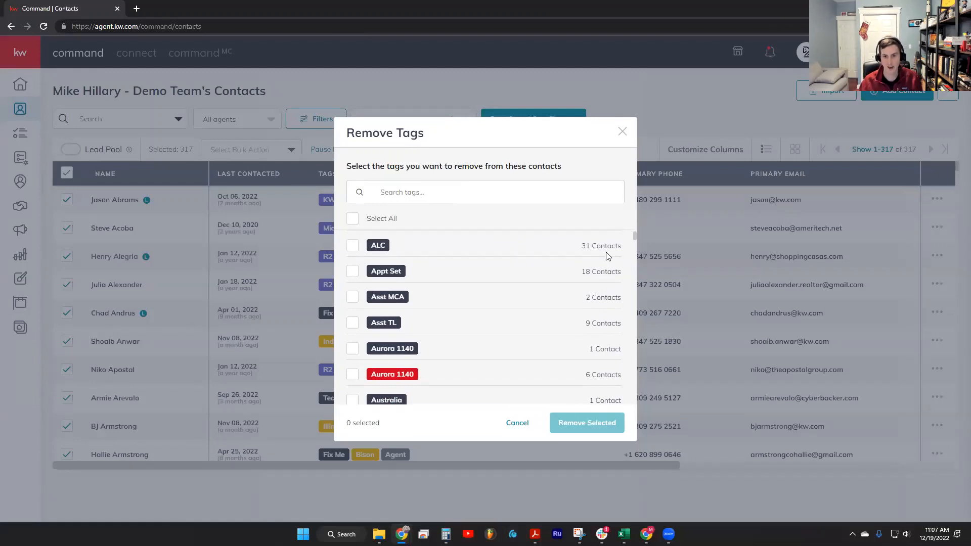
scroll(599, 253, "down", 4)
scroll(601, 279, "down", 4)
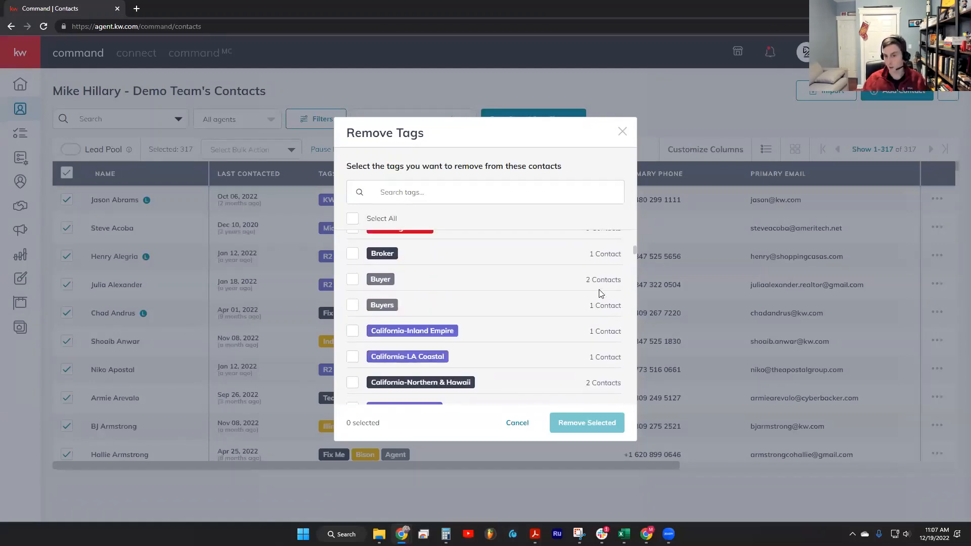
scroll(601, 294, "down", 1)
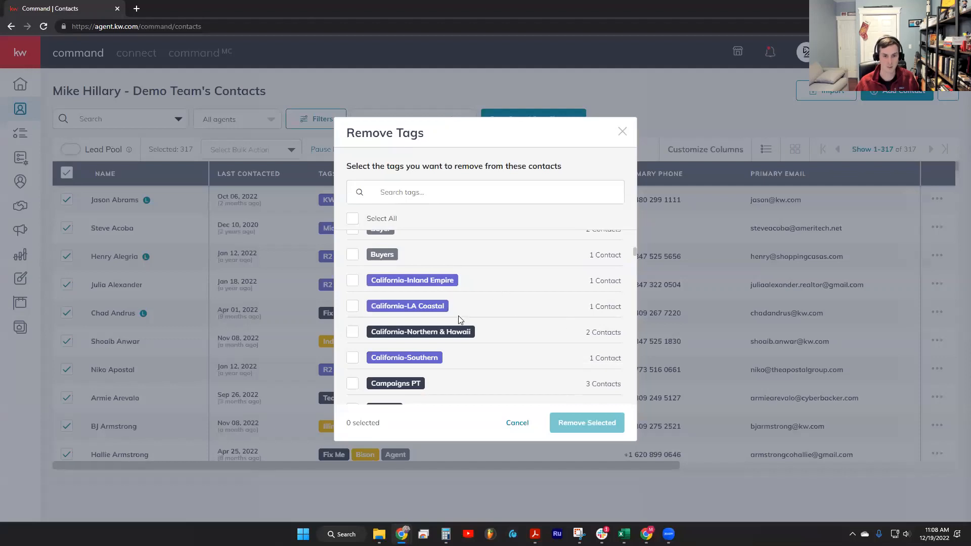
scroll(461, 318, "down", 3)
scroll(518, 331, "down", 3)
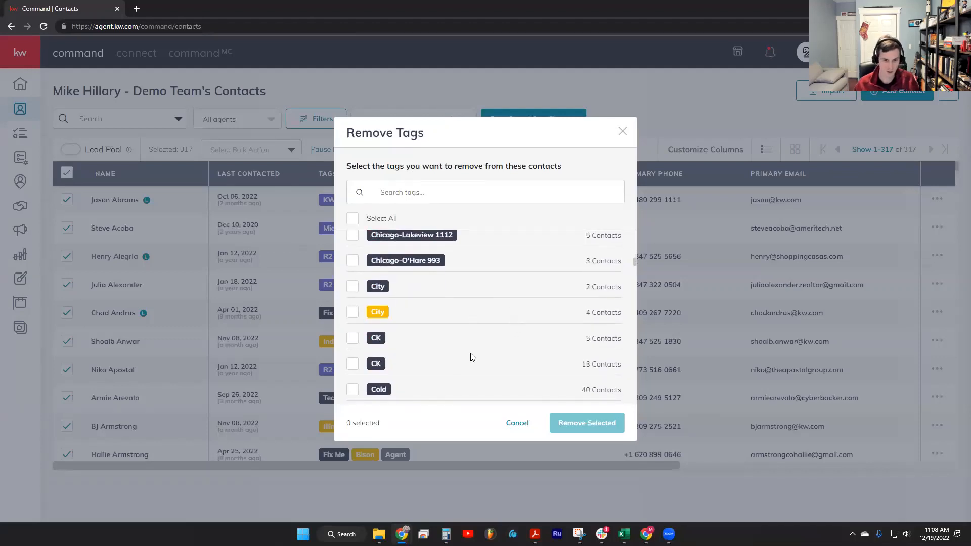
scroll(470, 358, "down", 1)
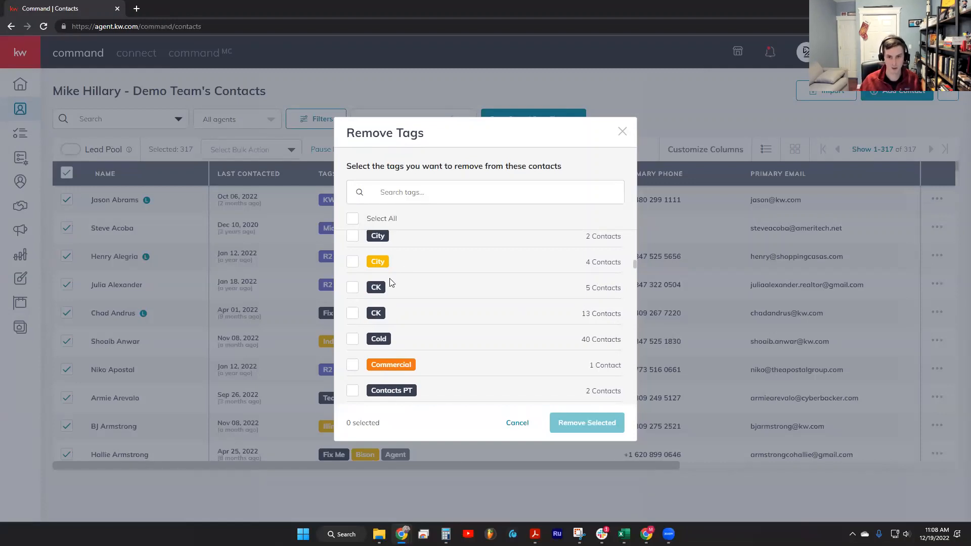
scroll(585, 310, "down", 2)
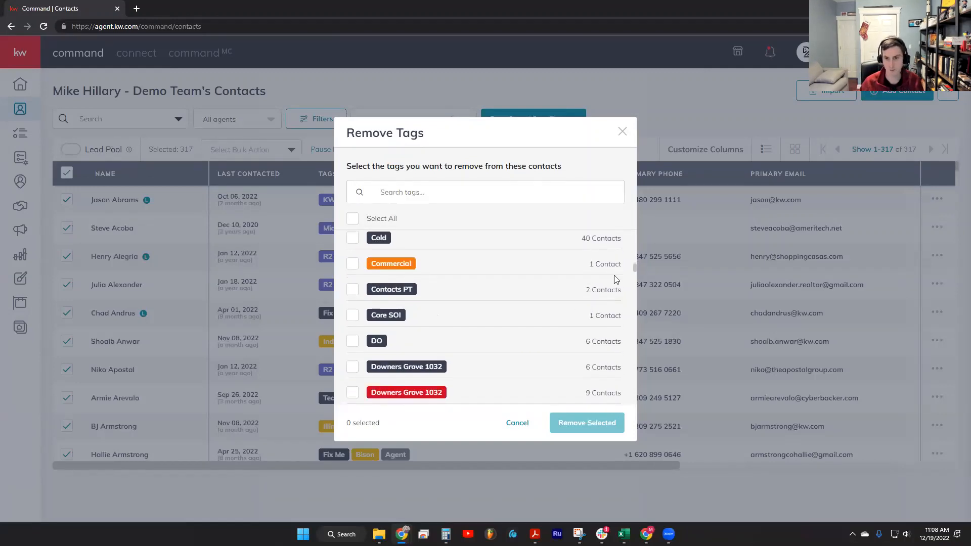
left_click(351, 265)
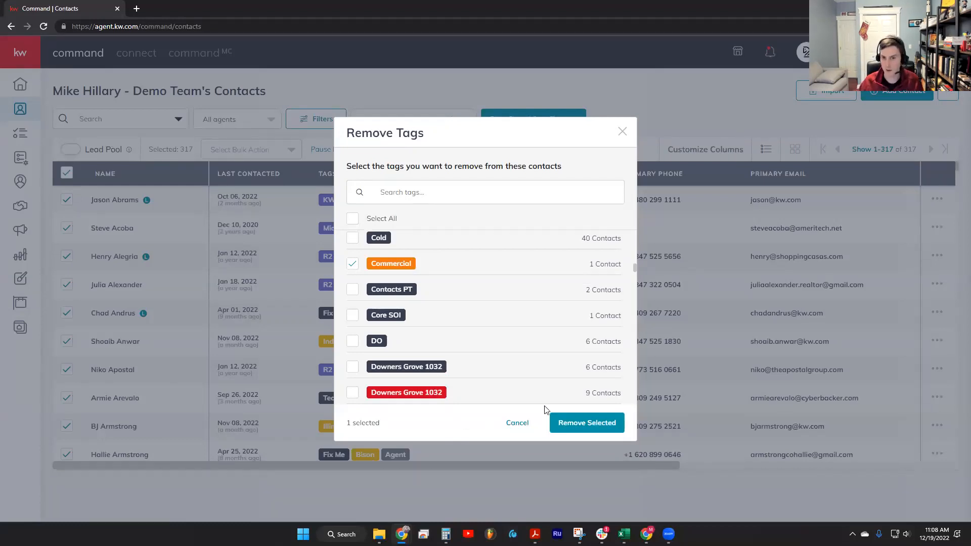
left_click(581, 423)
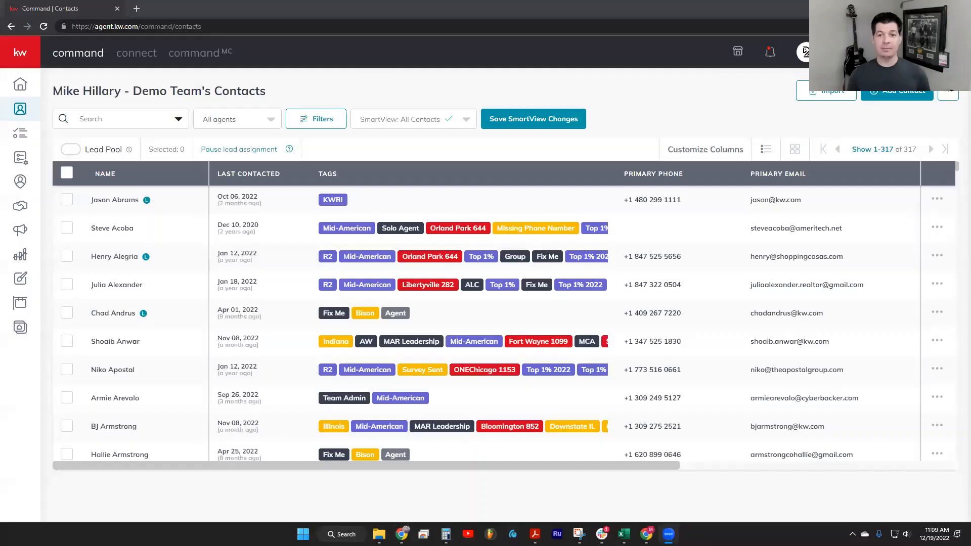
Open the Contact Tags list in the contact settings and change how many tags it shows per page
left_click(805, 52)
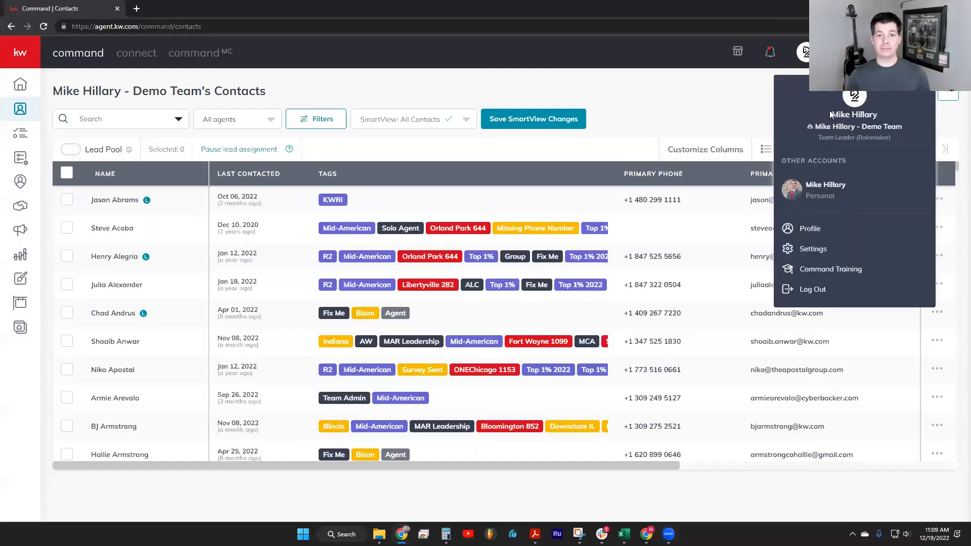
left_click(804, 249)
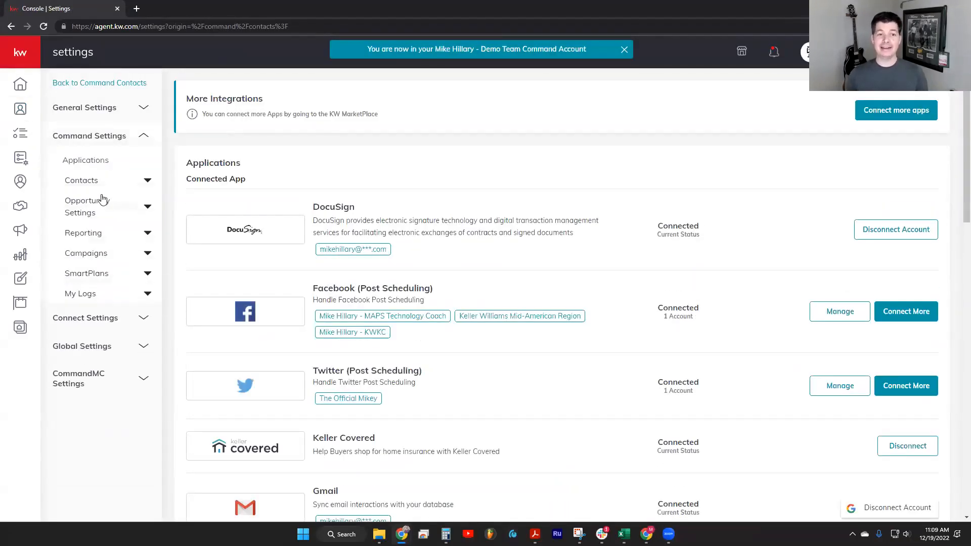
left_click(81, 180)
left_click(94, 241)
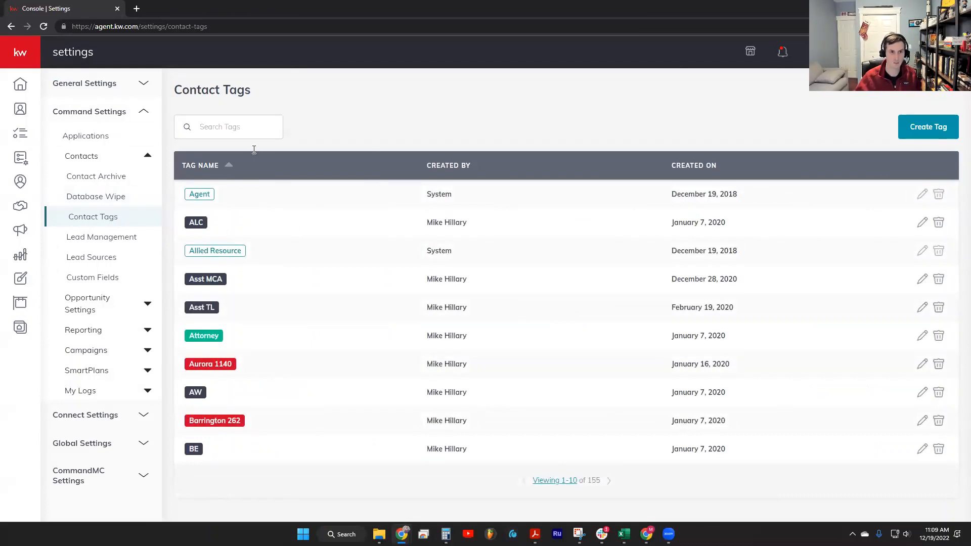
left_click(555, 480)
left_click(562, 461)
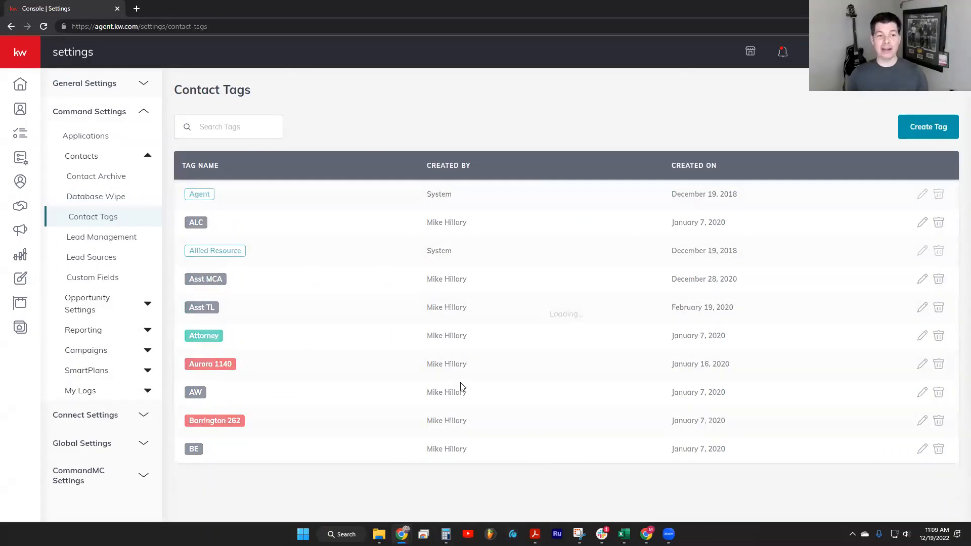
Rename the contact tag created on September 15, 2022 by inserting "Needs" before "to Review", and save it
scroll(338, 365, "down", 20)
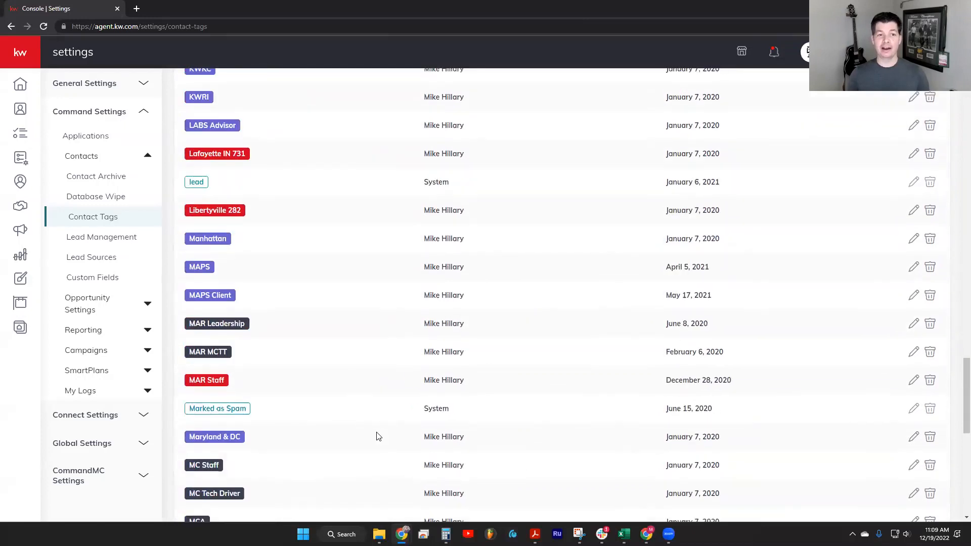
scroll(323, 430, "down", 4)
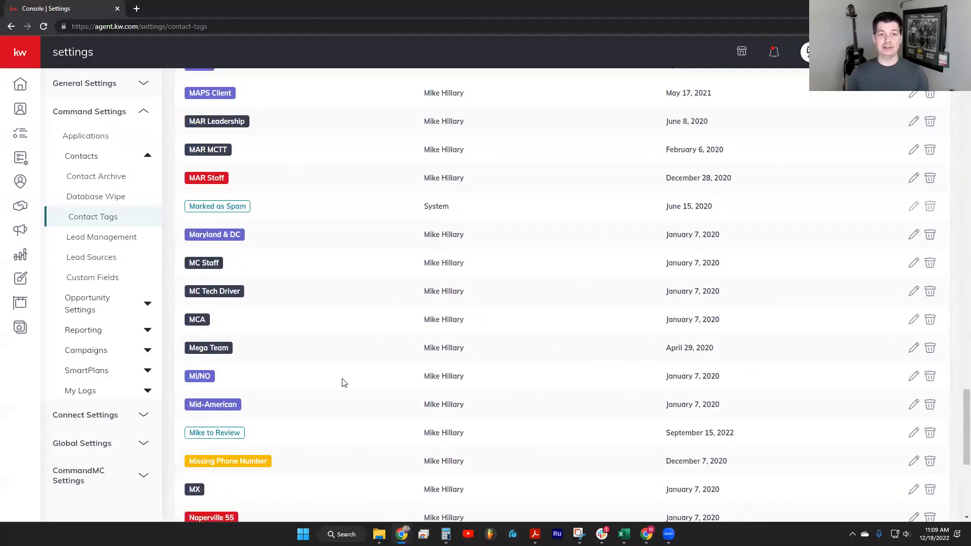
scroll(225, 399, "down", 2)
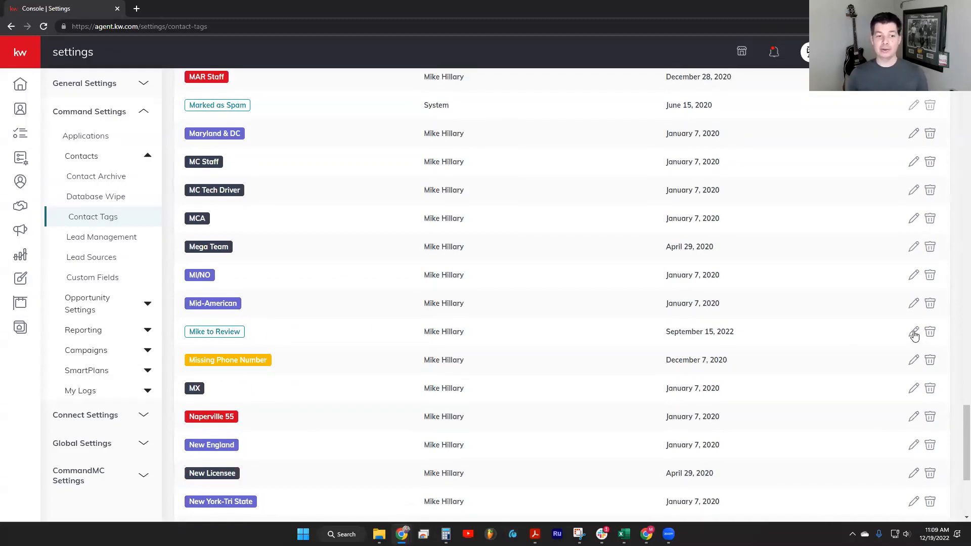
left_click(913, 333)
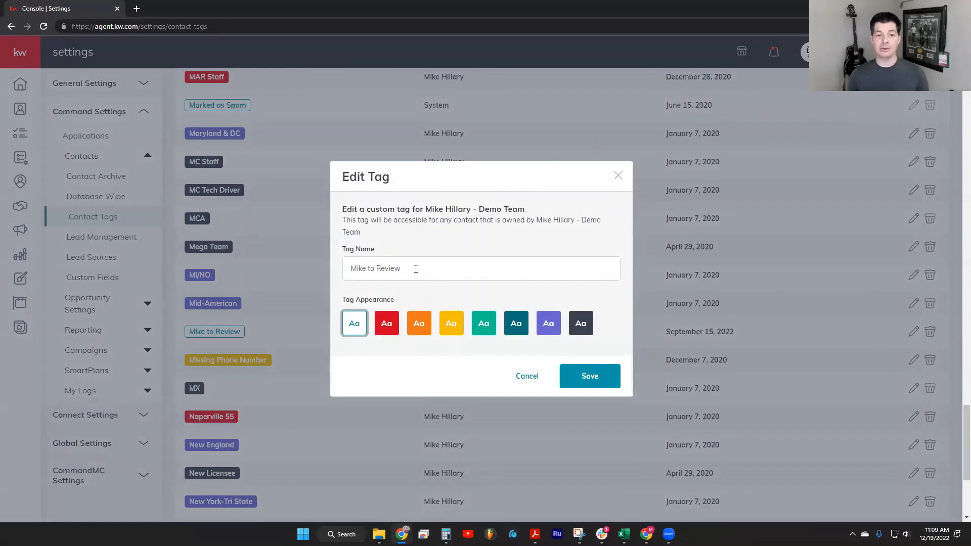
left_click(415, 269)
left_click(368, 270)
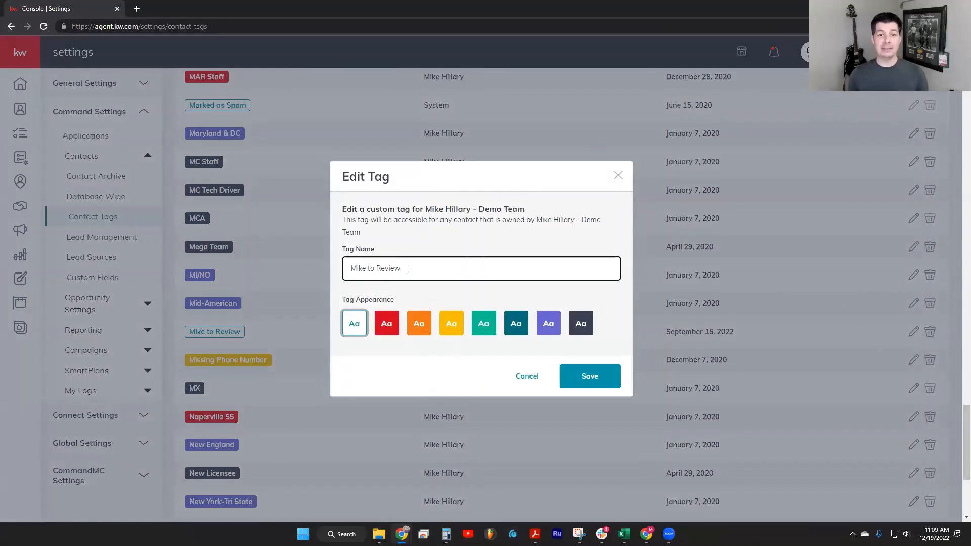
type("Needs")
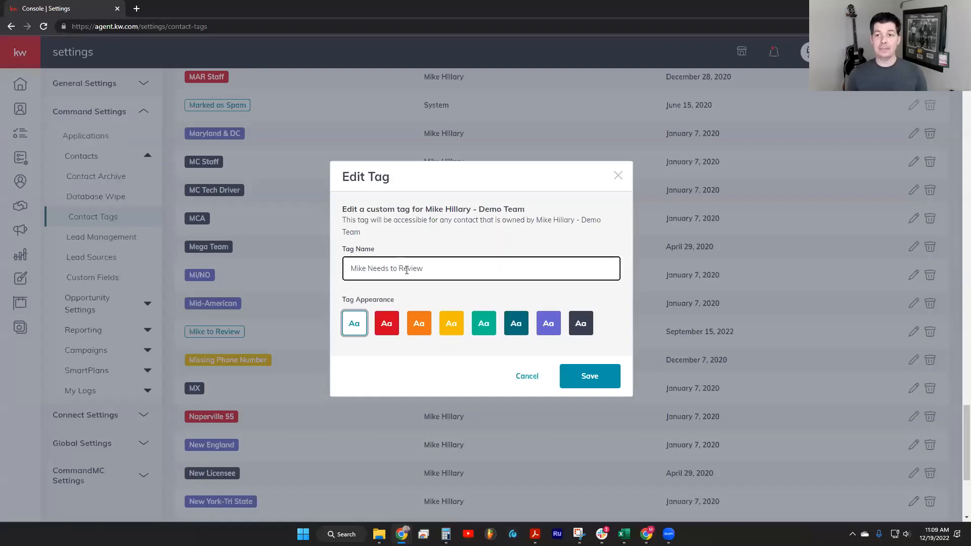
left_click(443, 296)
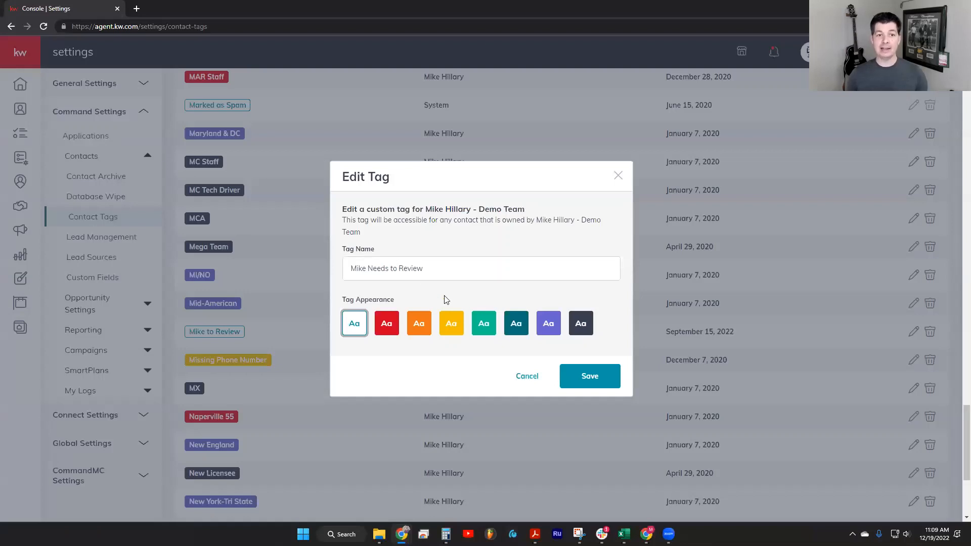
left_click(591, 379)
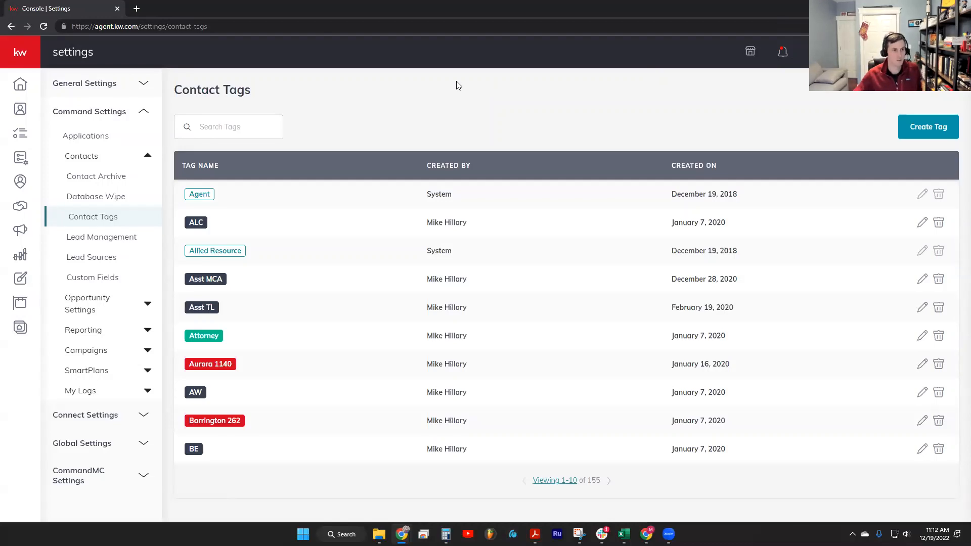
Open the team's contacts, filter them by the grey Agent tag and show 500 contacts per page
left_click(19, 120)
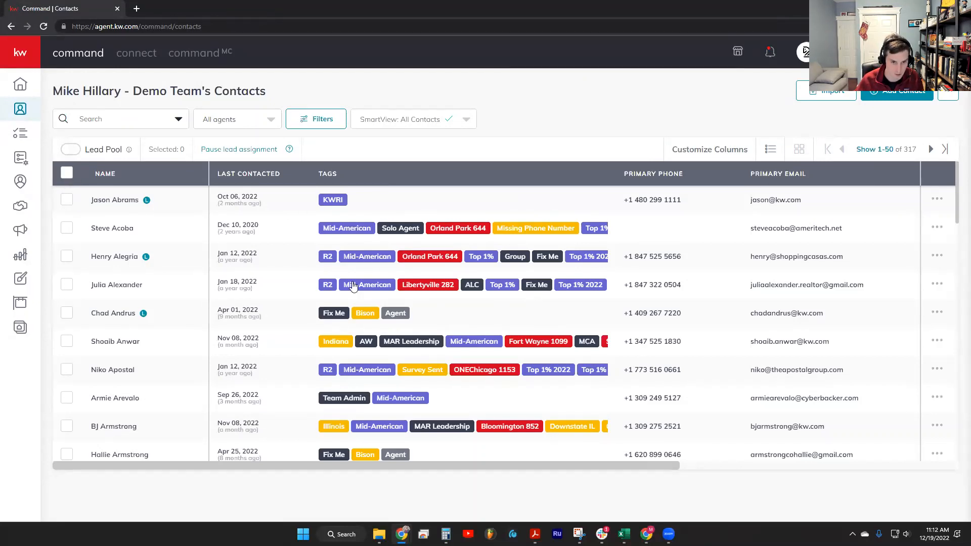
left_click(397, 320)
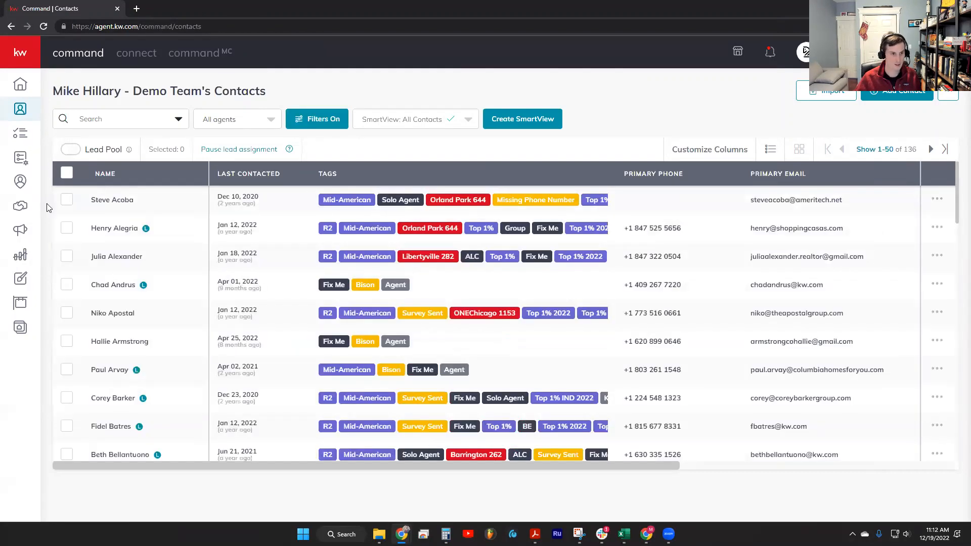
left_click(874, 149)
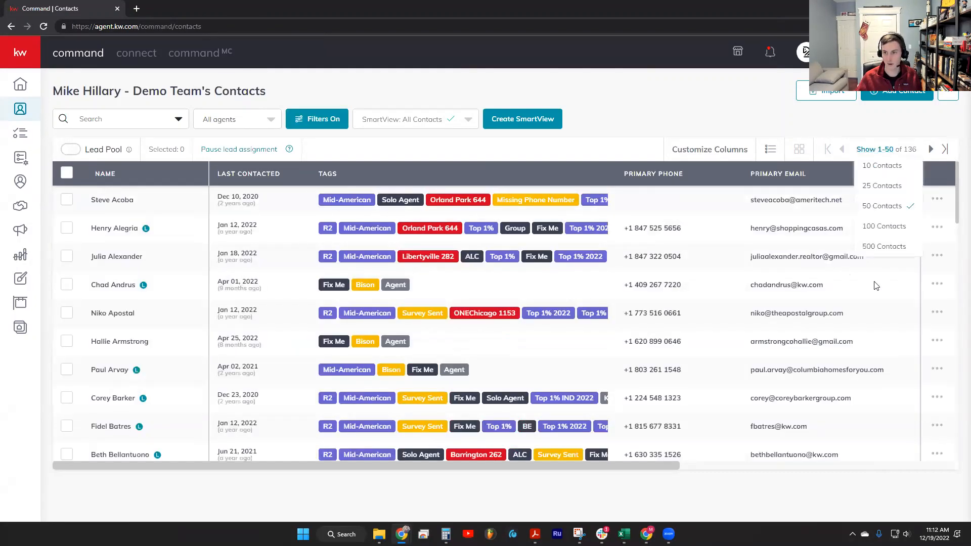
left_click(877, 246)
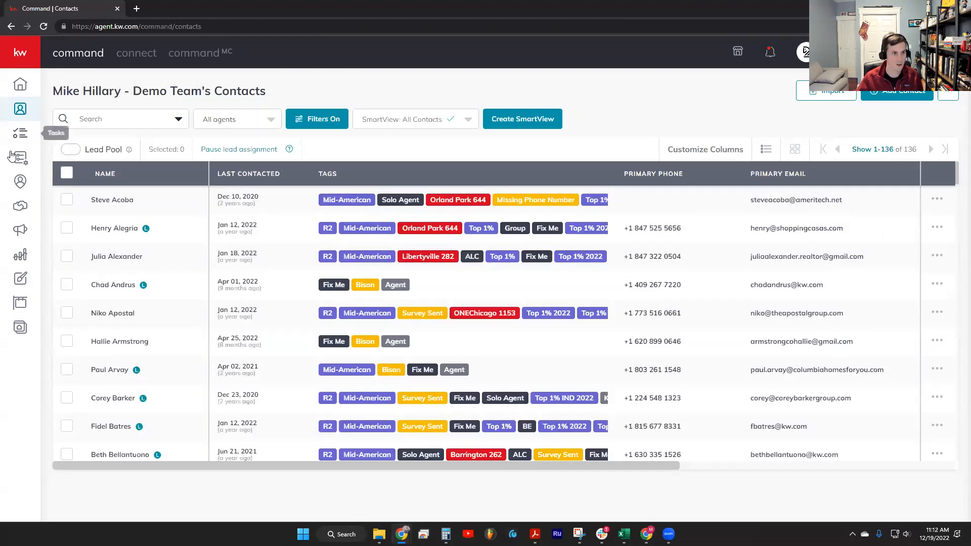
Select all filtered contacts and add the outlined Agent tag to them with the Add Tags bulk action
left_click(66, 173)
left_click(247, 149)
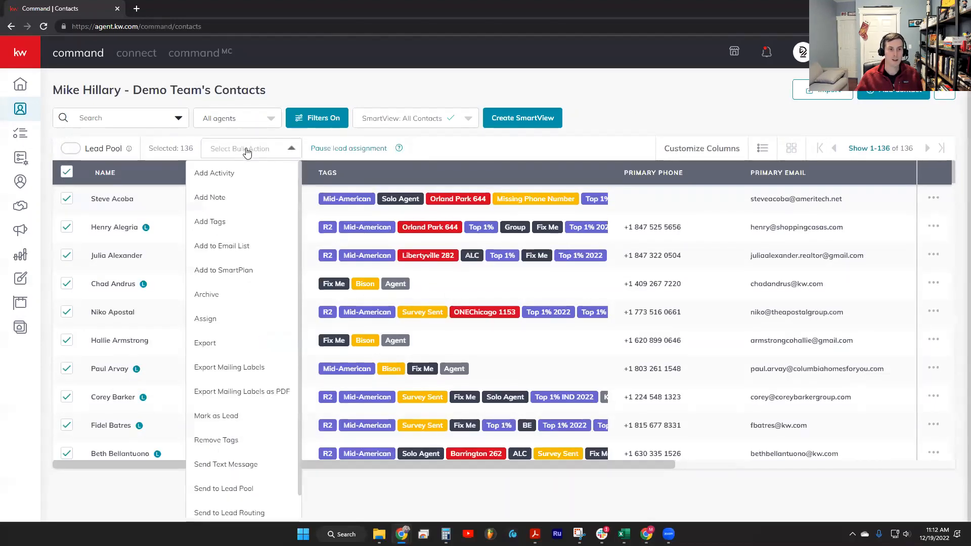
left_click(209, 221)
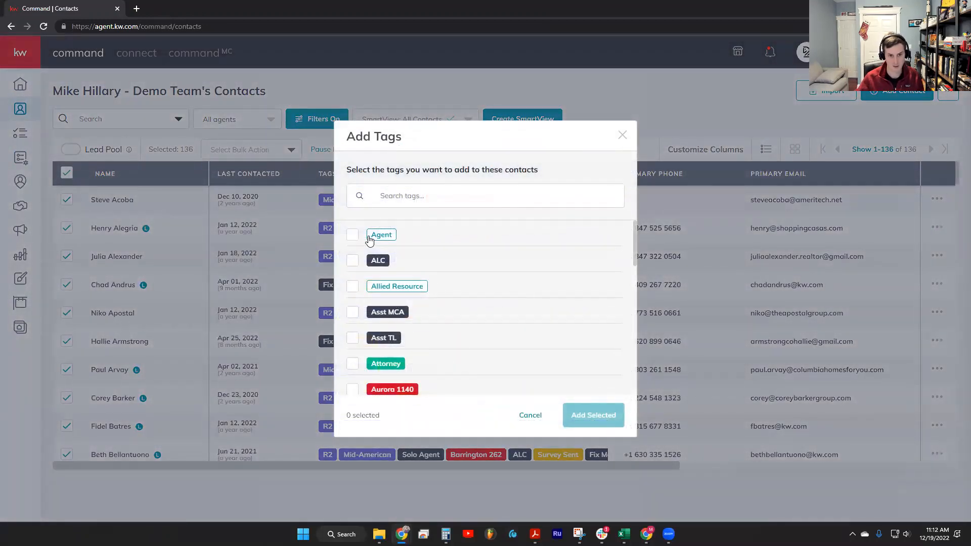
left_click(352, 235)
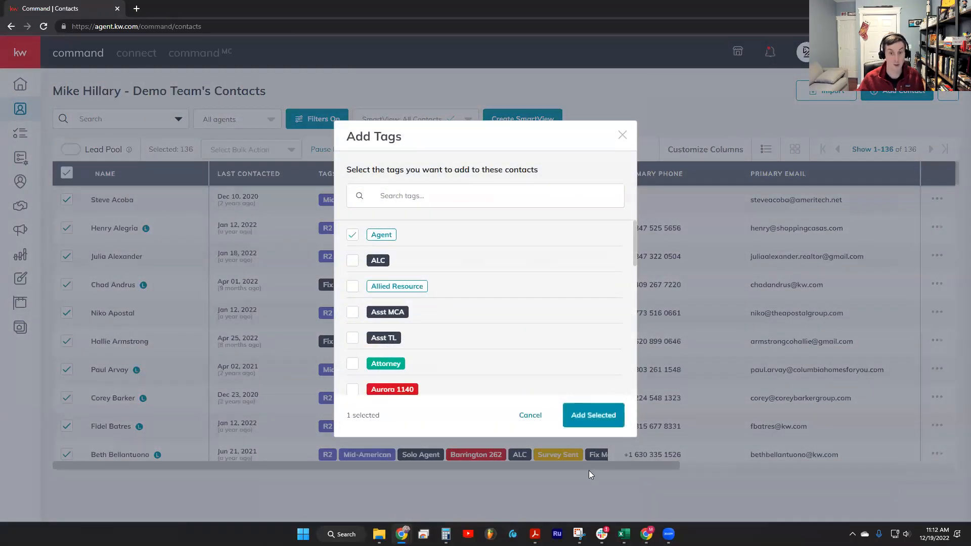
left_click(588, 413)
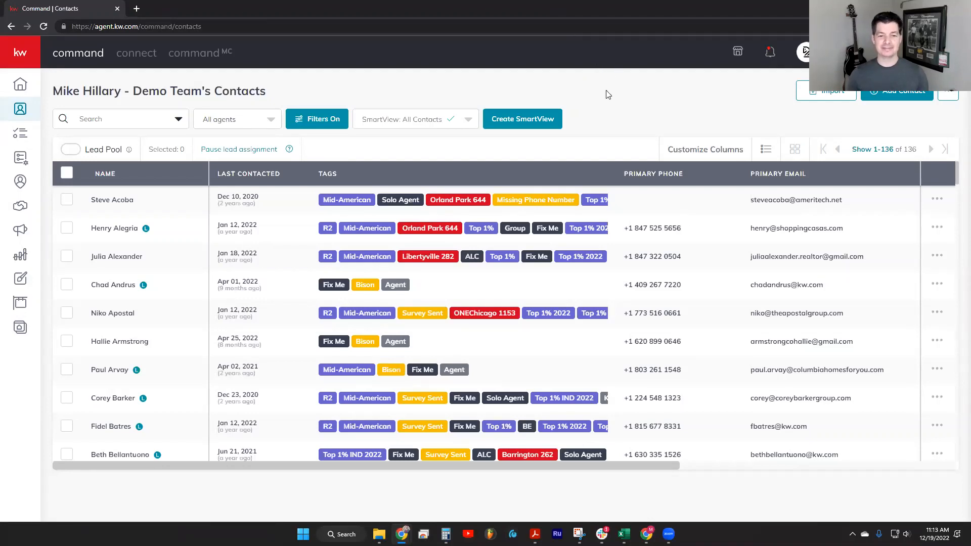
Look through the contacts' tags and filter the list by the City tag
left_click(66, 173)
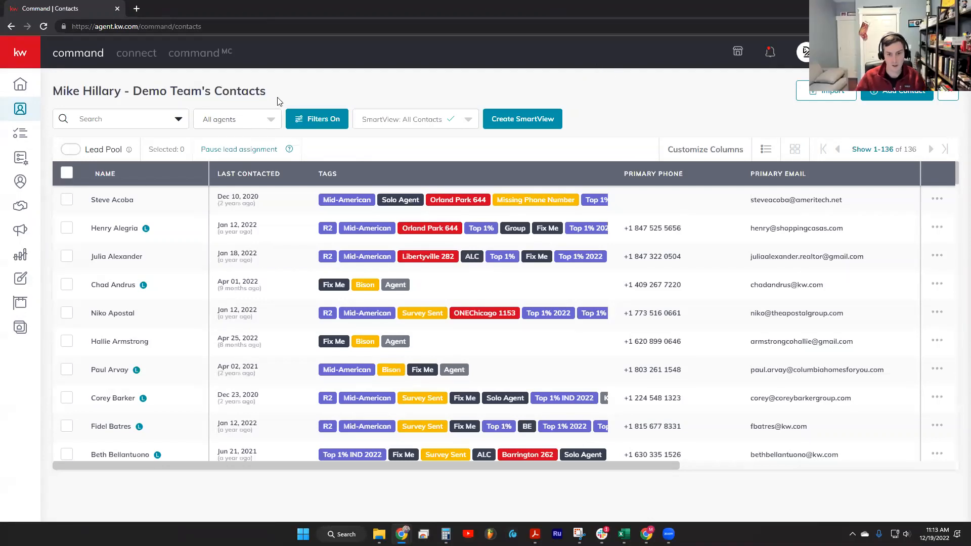
scroll(532, 304, "down", 2)
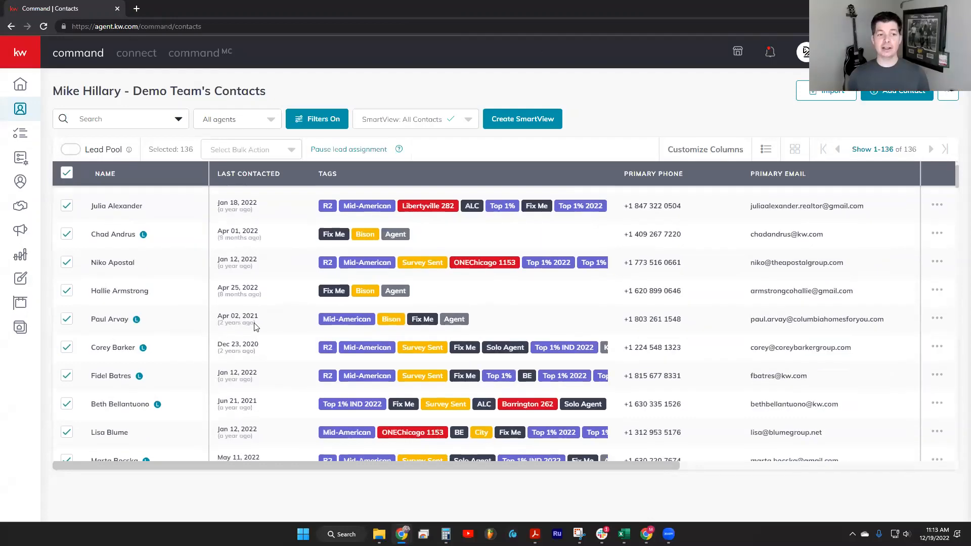
scroll(532, 305, "down", 5)
scroll(481, 232, "up", 3)
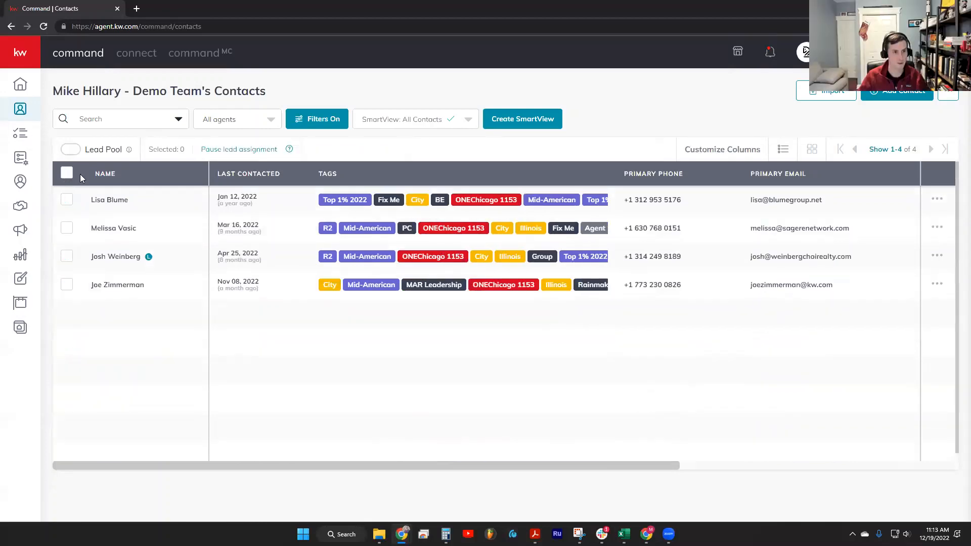
Add the ONEChicago 1153 tag to all contacts tagged City with the Add Tags bulk action
left_click(214, 148)
left_click(216, 223)
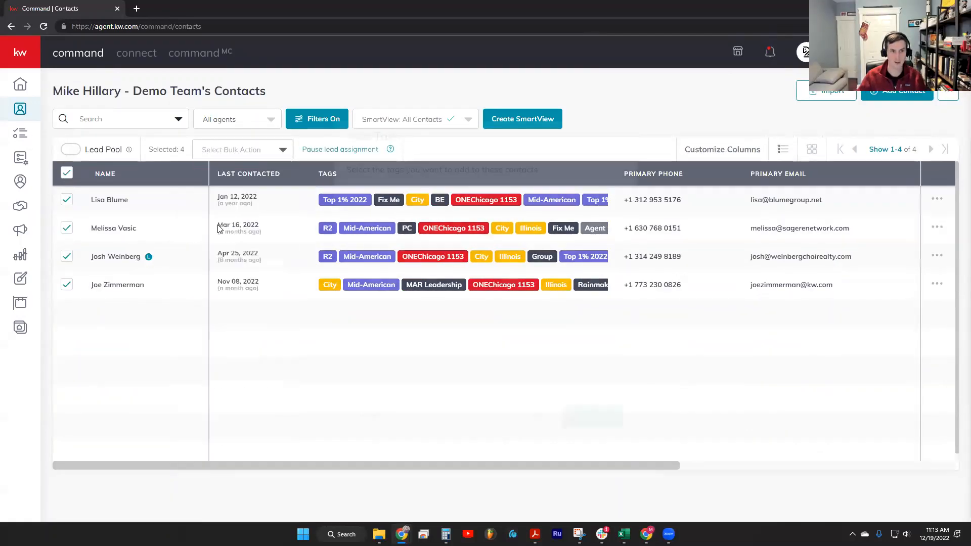
scroll(435, 277, "down", 10)
scroll(416, 276, "up", 3)
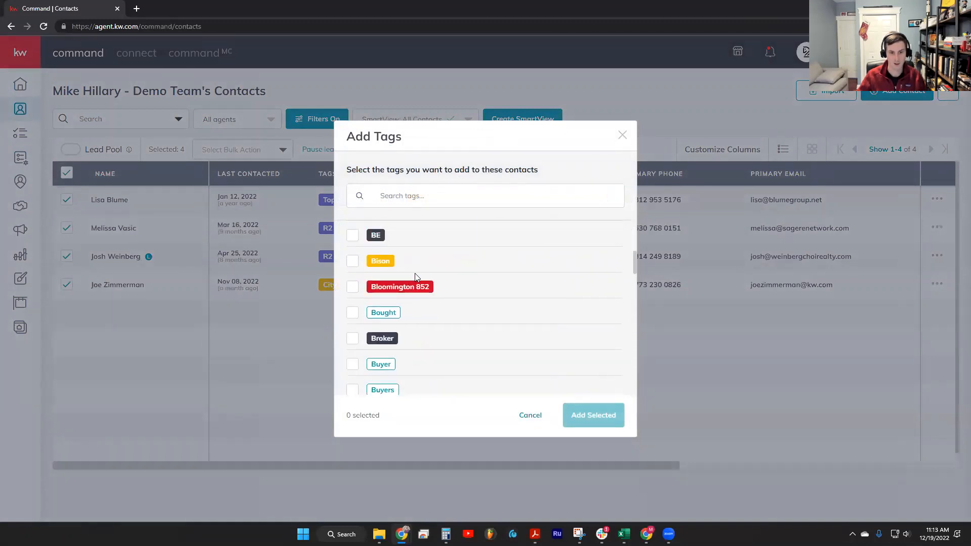
scroll(415, 273, "down", 5)
left_click(397, 196)
type("oneChi")
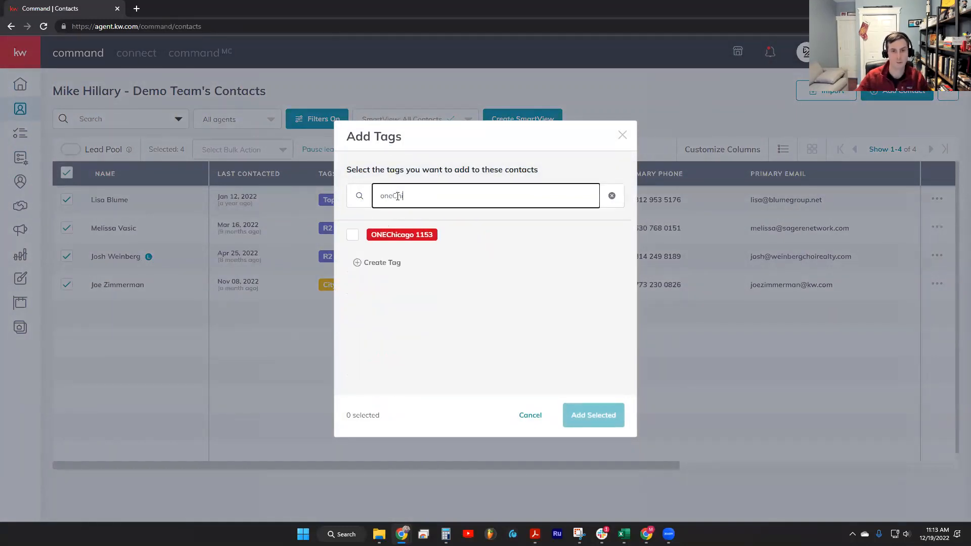
left_click(399, 232)
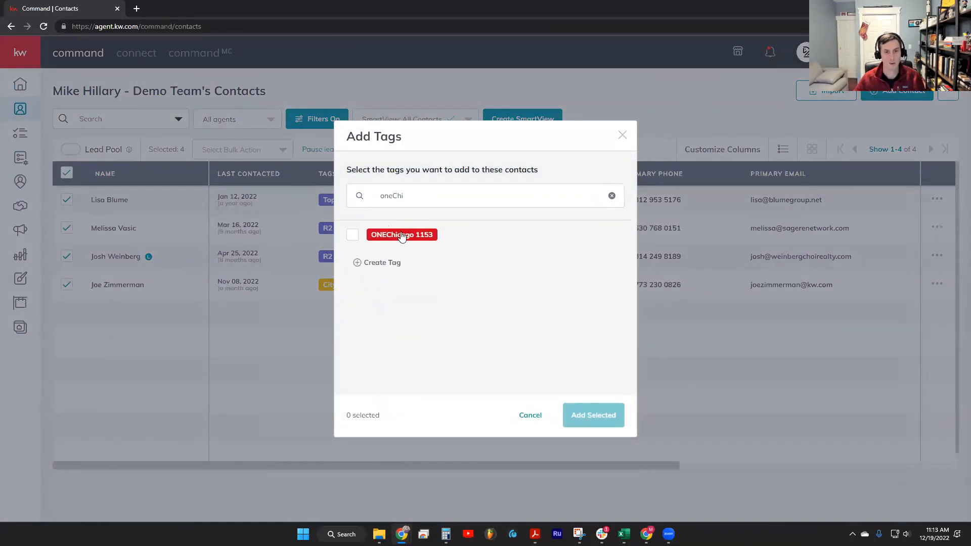
left_click(350, 237)
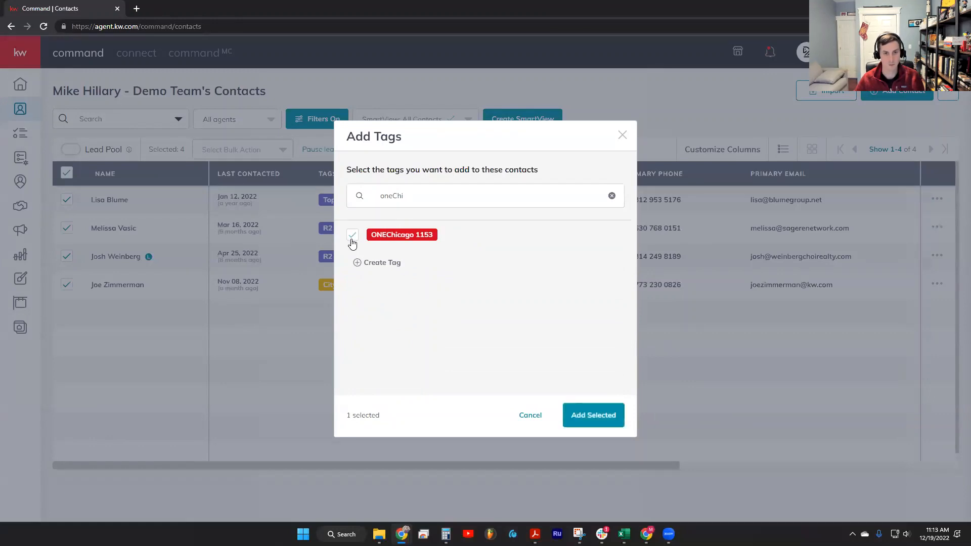
left_click(595, 422)
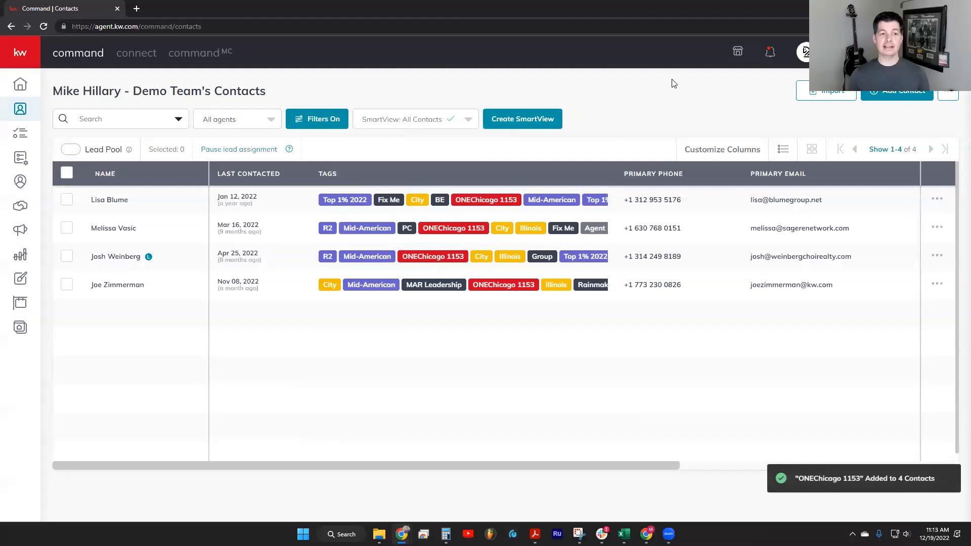
Remove the City tag from all listed contacts with the Remove Tags bulk action and reload the contact list
left_click(67, 173)
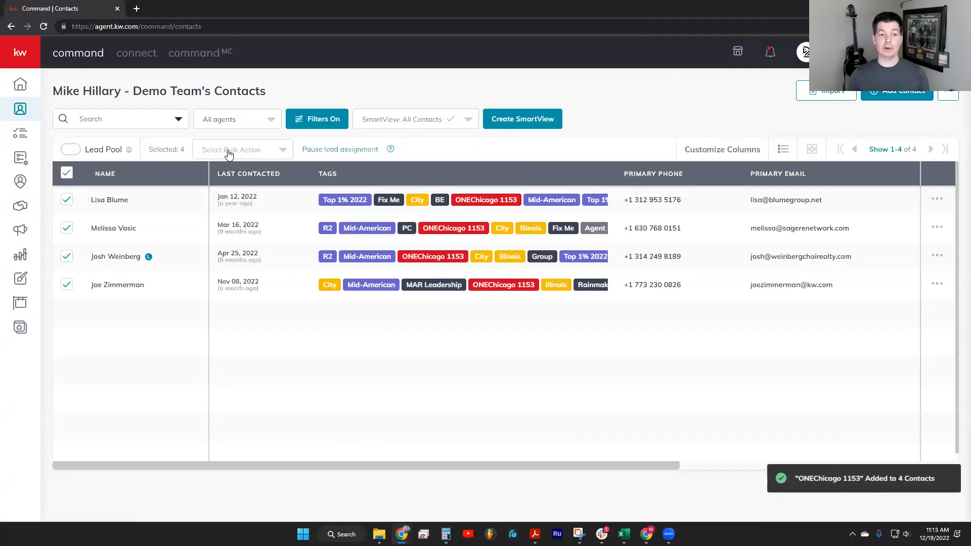
left_click(230, 149)
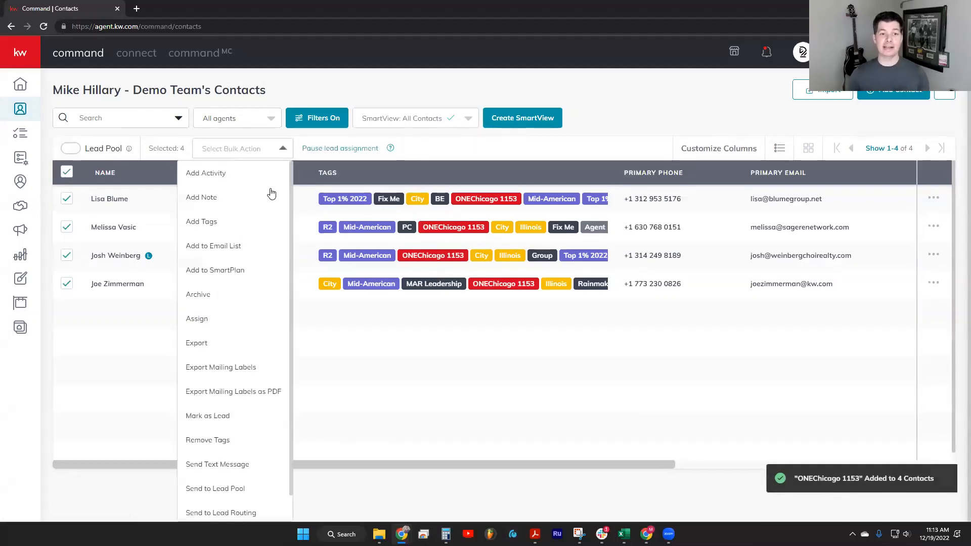
left_click(205, 441)
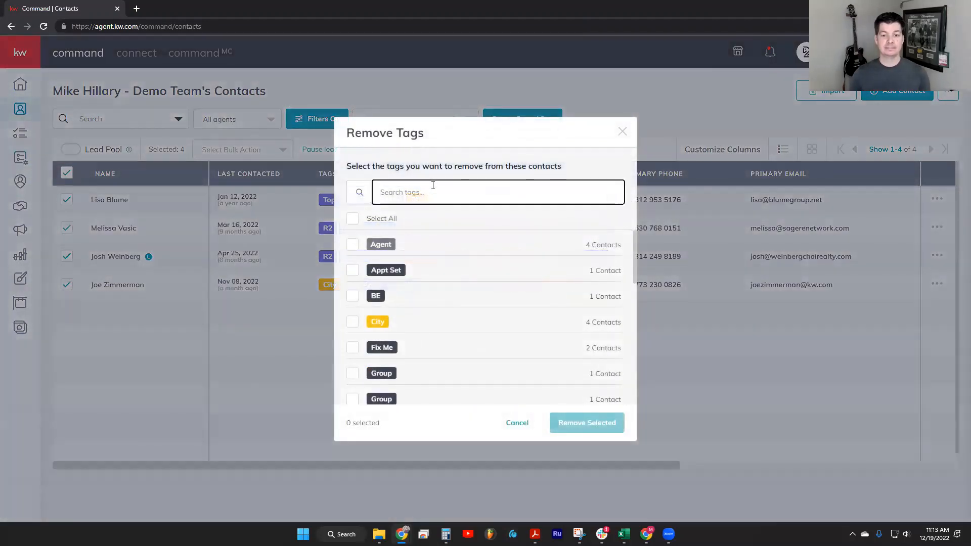
type("City")
left_click(352, 245)
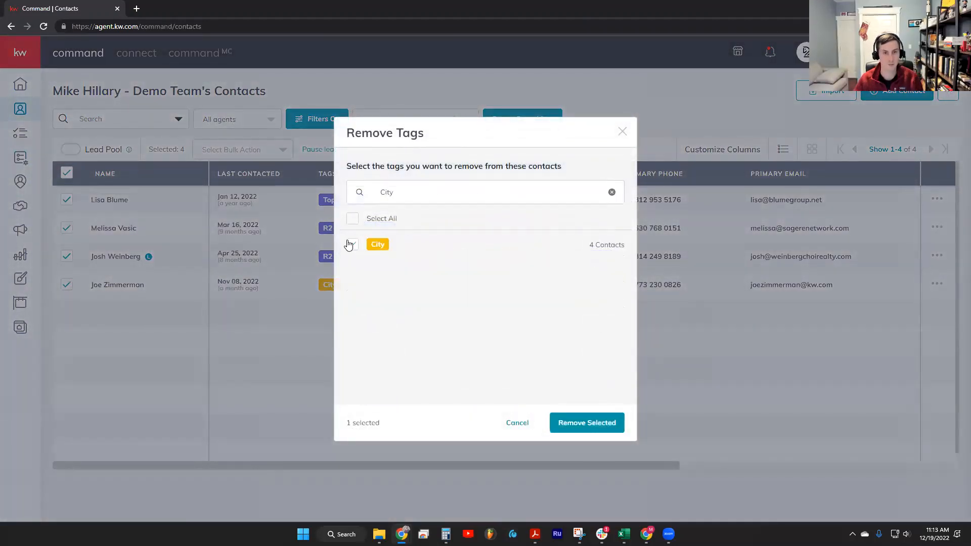
left_click(587, 423)
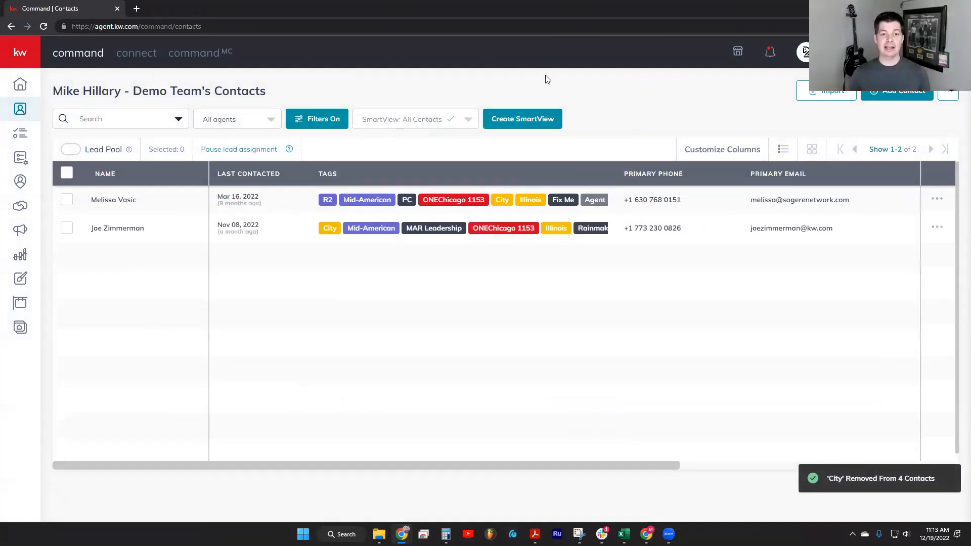
key("F5")
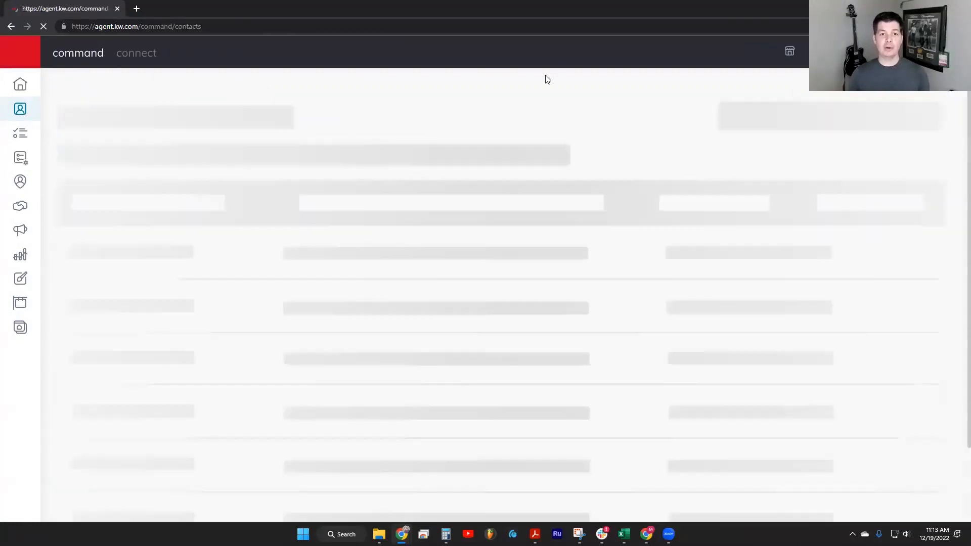
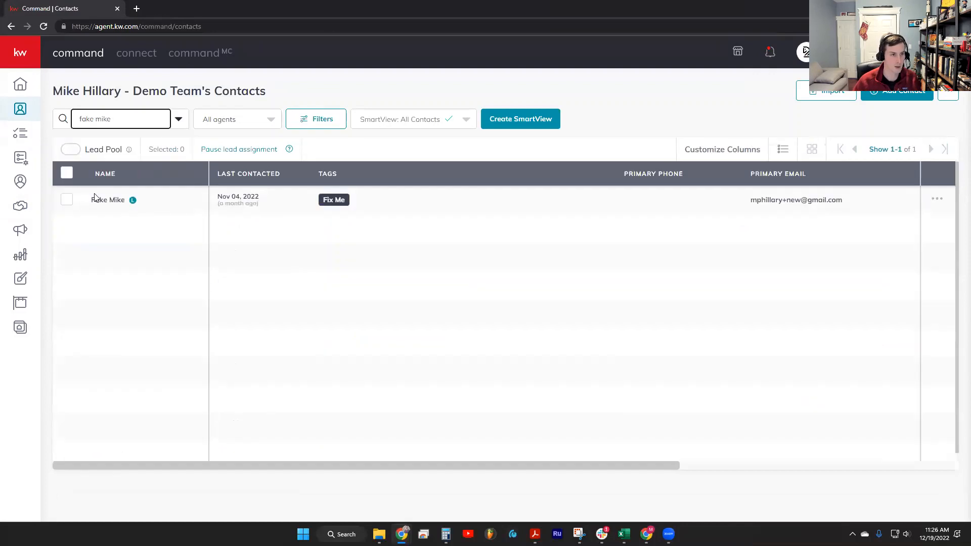
Open the listed test contact's saved searches and start a new saved search with its location drawn on the map
left_click(102, 201)
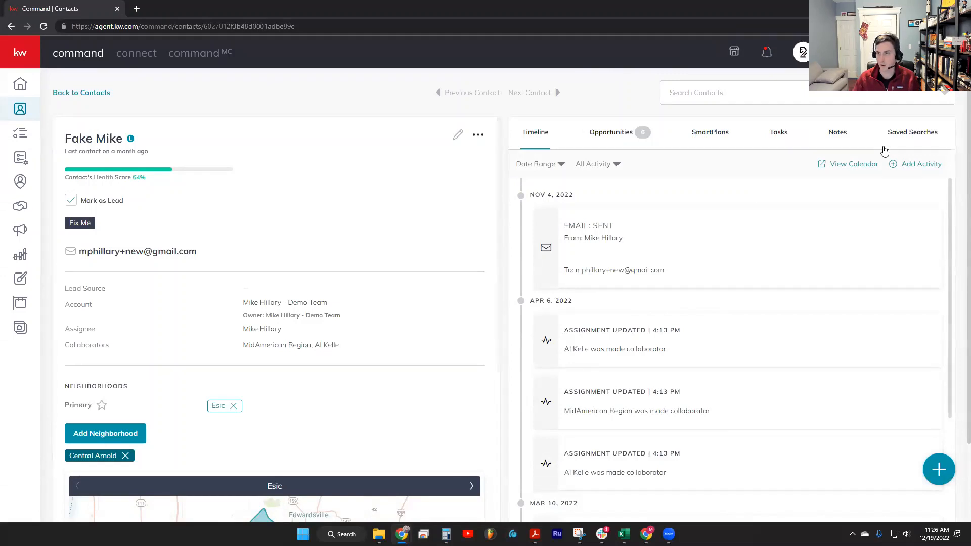
left_click(895, 135)
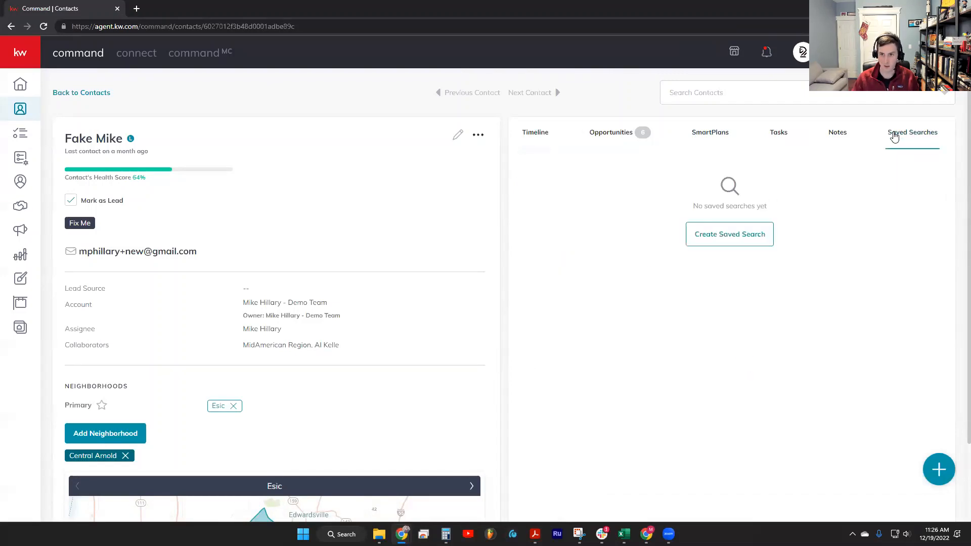
left_click(732, 238)
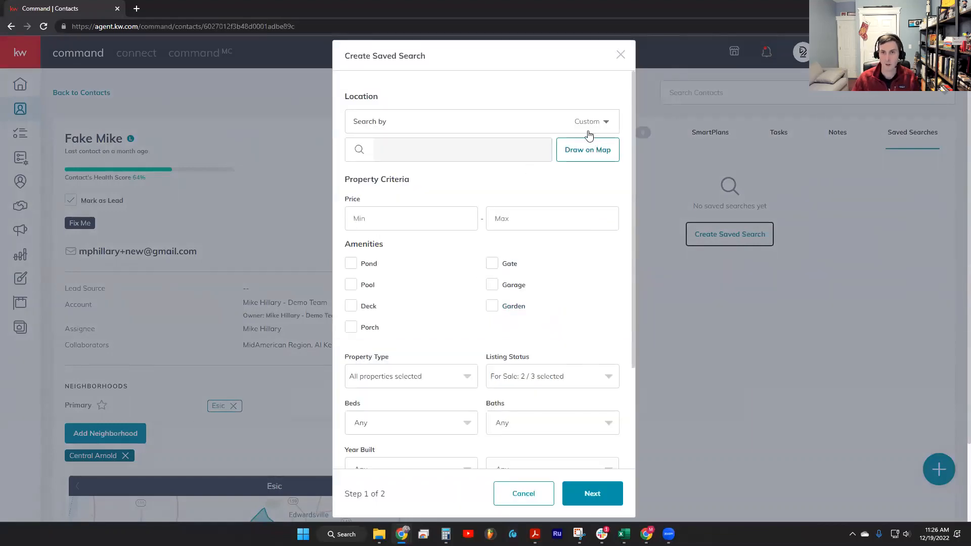
left_click(589, 151)
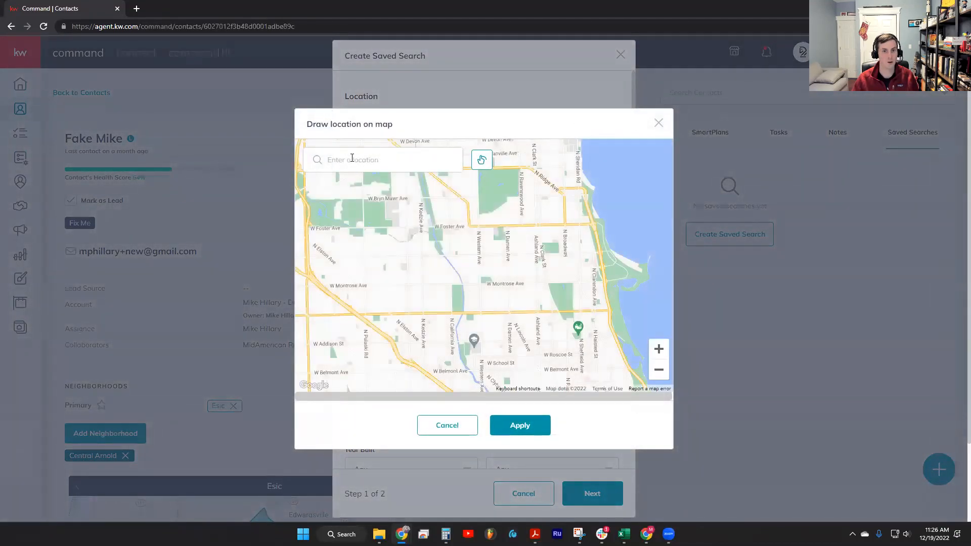
Center the location map on the suggested West Addison Street address in Chicago
left_click(352, 159)
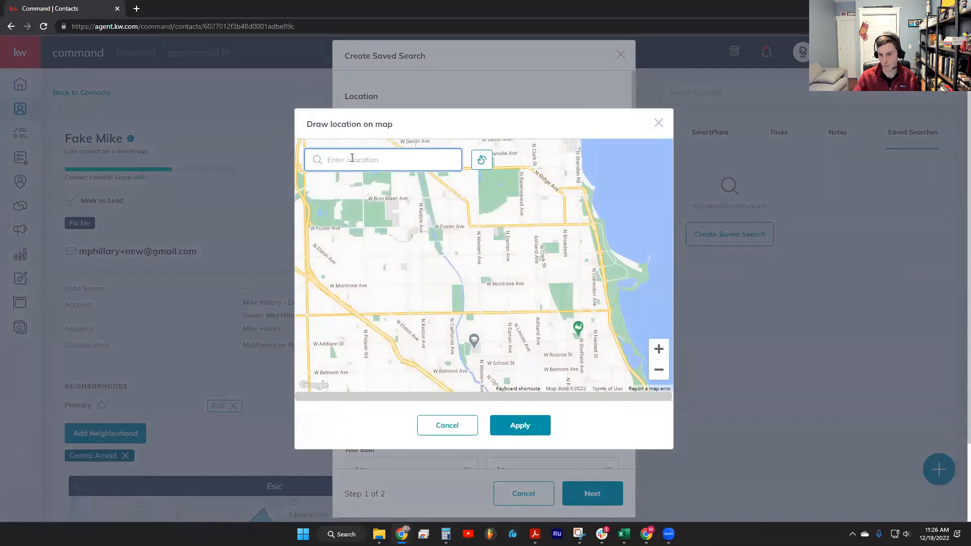
type("1060")
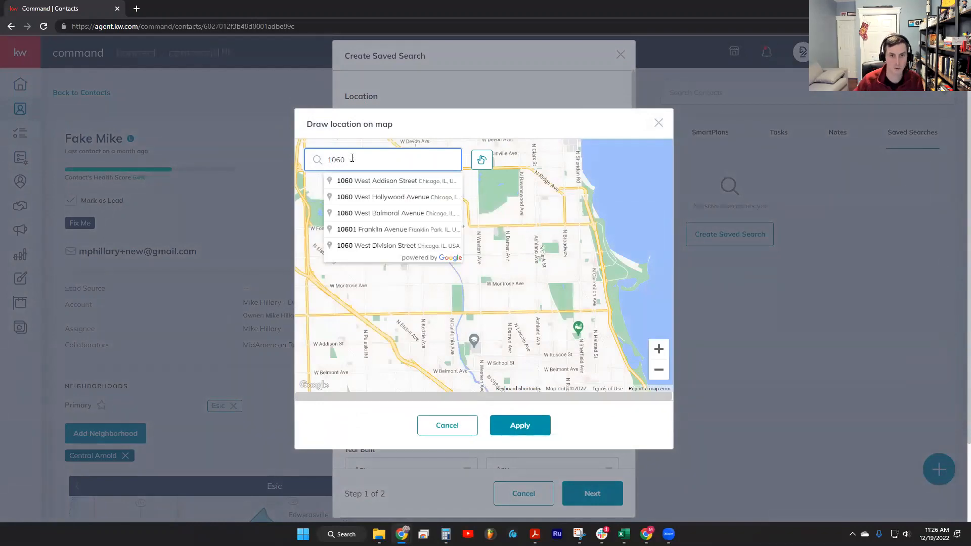
left_click(373, 181)
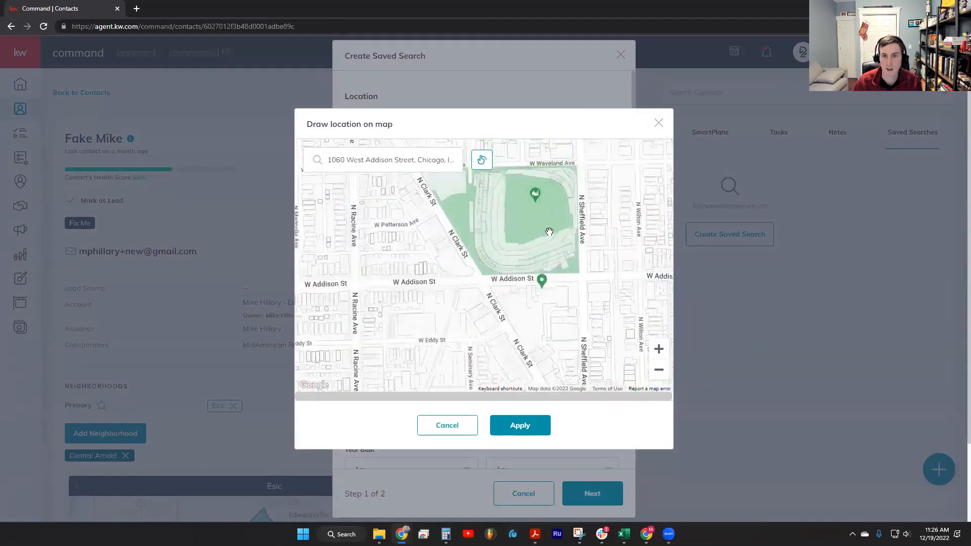
scroll(559, 240, "down", 1)
scroll(561, 267, "down", 1)
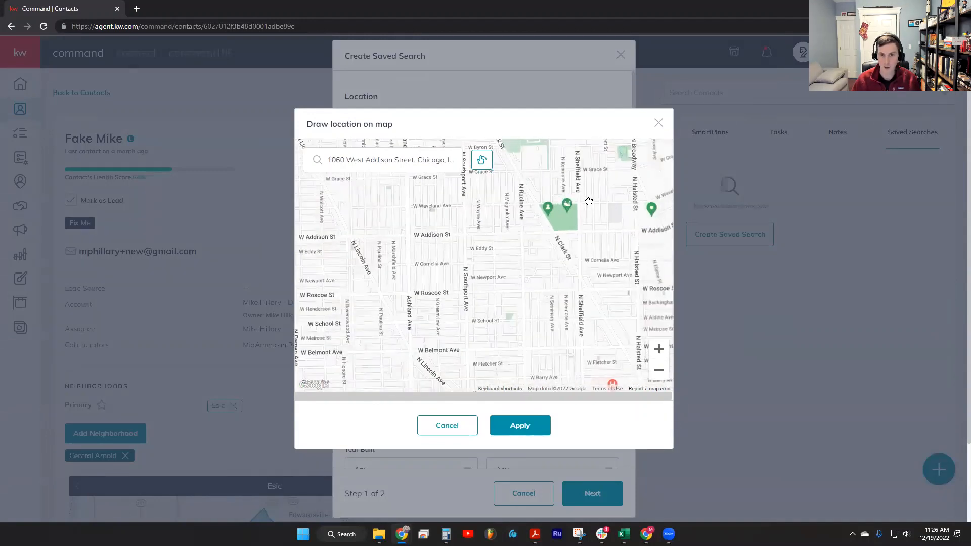
left_click_drag(561, 267, 552, 278)
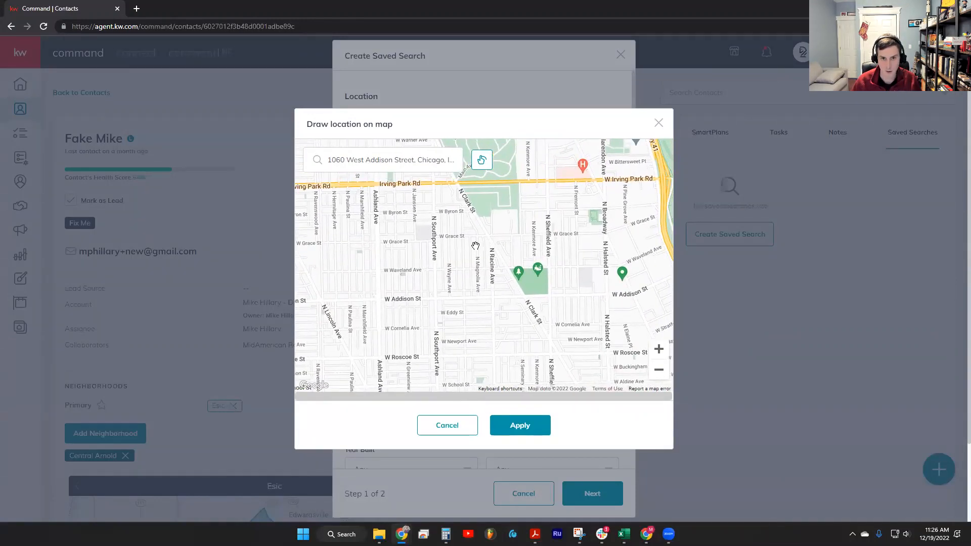
Outline a search area from Irving Park Rd to W Roscoe St between Ashland Ave and Halsted St, and clear the outline
left_click(482, 160)
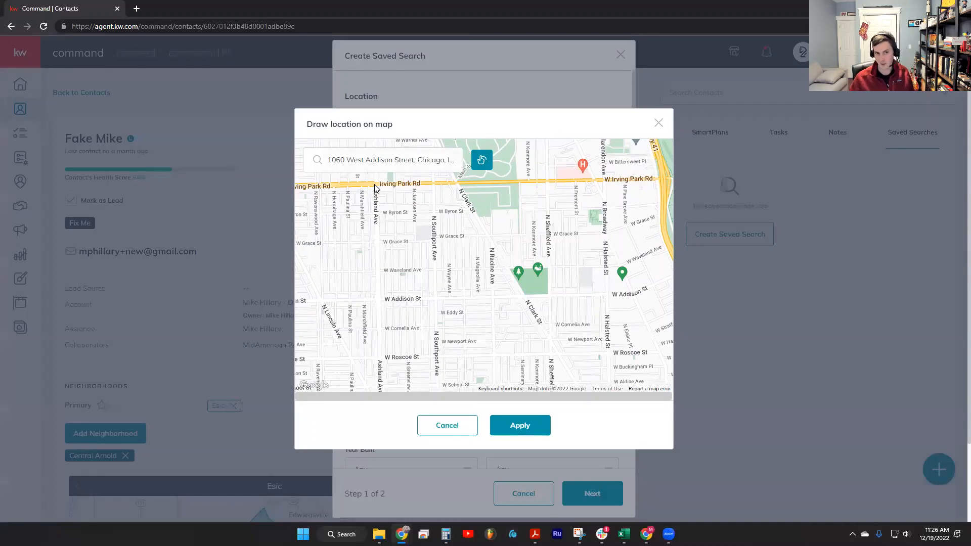
mouse_move(375, 187)
left_mouse_down()
mouse_move(368, 330)
mouse_move(377, 377)
mouse_move(616, 357)
mouse_move(620, 318)
mouse_move(512, 273)
mouse_move(459, 188)
mouse_move(375, 188)
left_mouse_up()
left_click(535, 431)
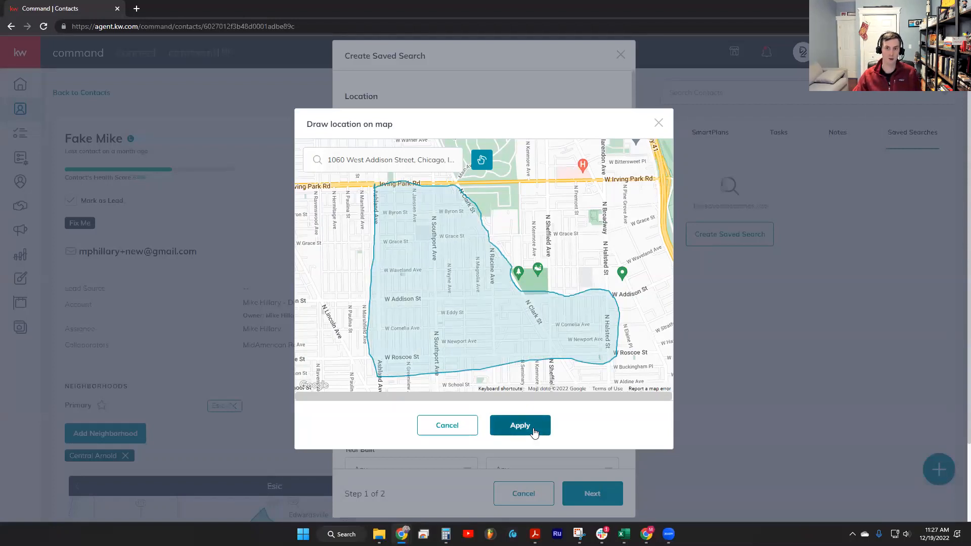
scroll(531, 331, "down", 2)
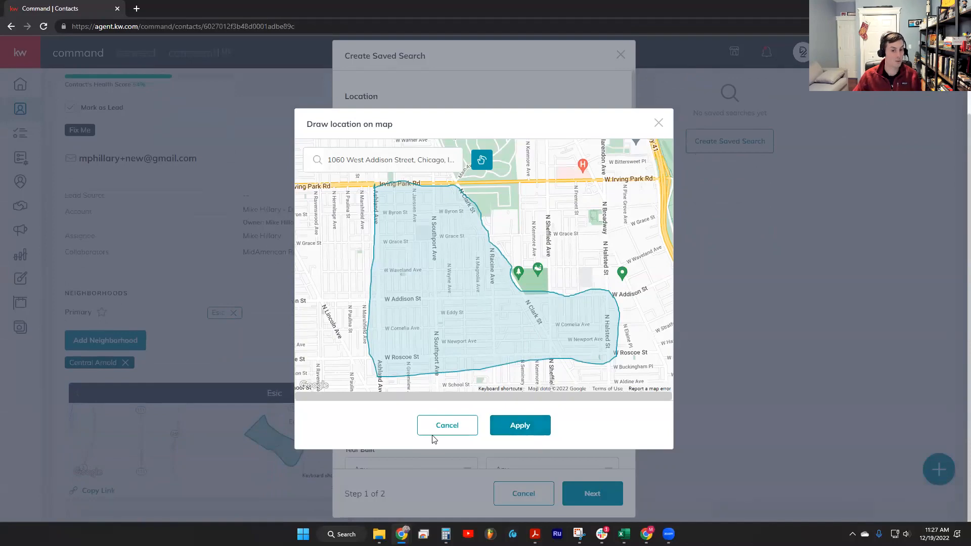
left_click(481, 161)
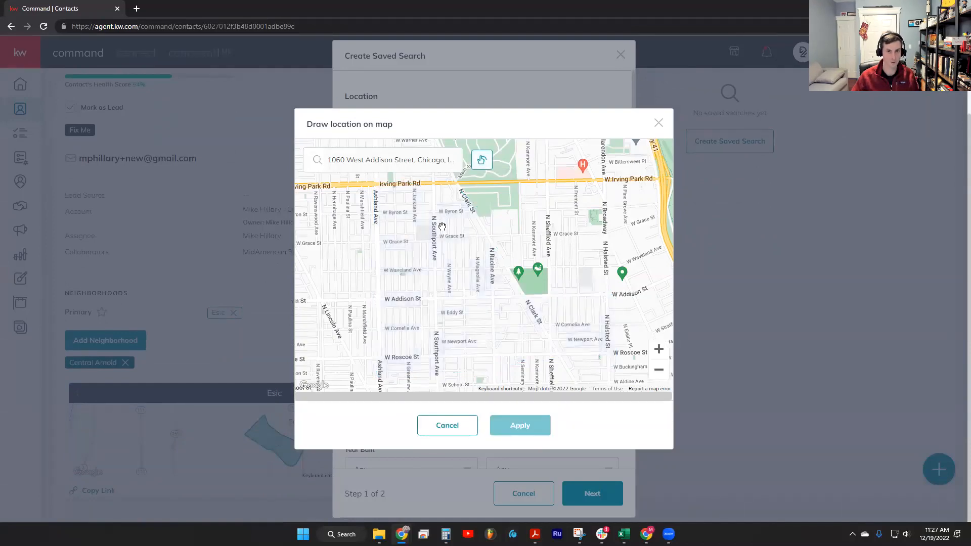
Draw a large multi-state search area around Chicago, reaching from eastern Iowa to Ohio, and apply it to the saved search
scroll(444, 221, "down", 1)
scroll(443, 221, "down", 5)
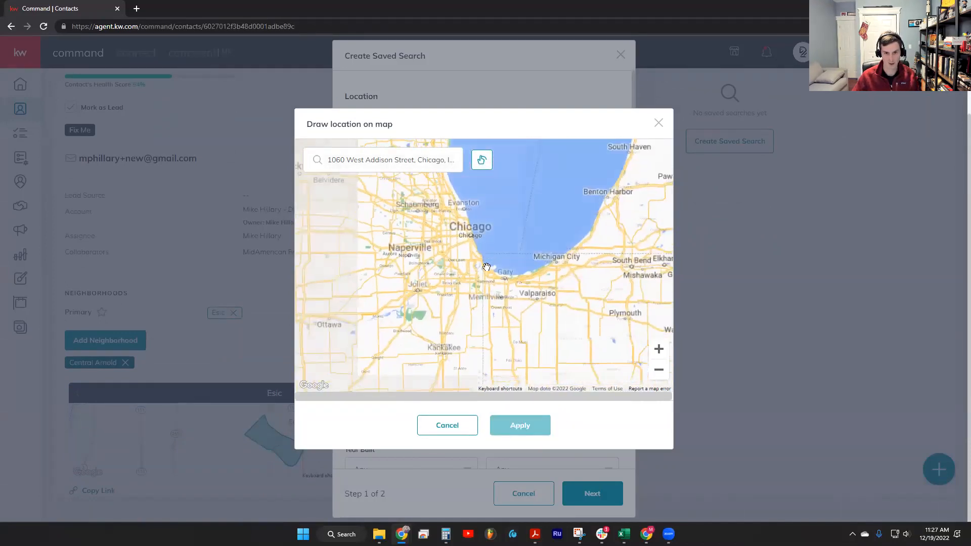
scroll(484, 269, "down", 1)
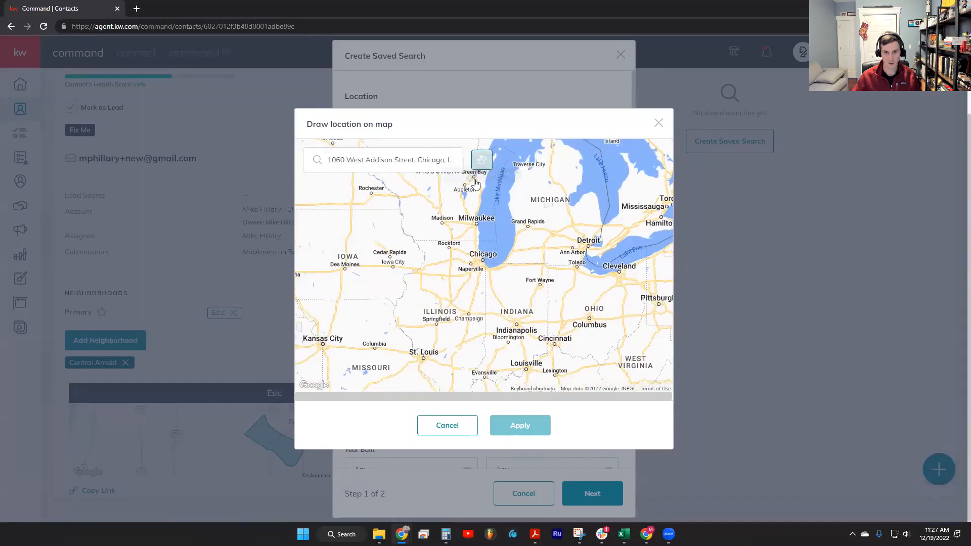
left_click(488, 156)
mouse_move(508, 178)
left_mouse_down()
mouse_move(363, 326)
mouse_move(450, 358)
mouse_move(592, 326)
mouse_move(567, 199)
mouse_move(505, 180)
left_mouse_up()
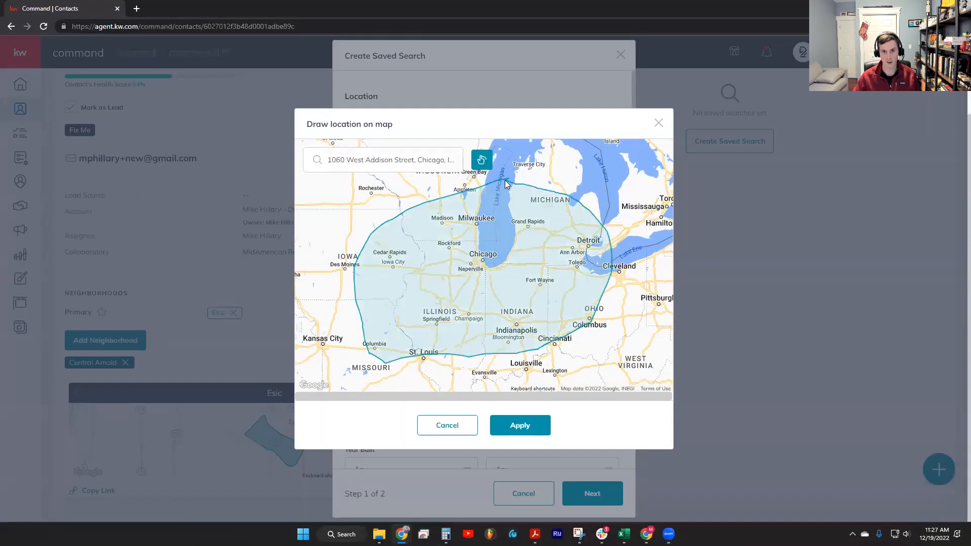
left_click(519, 427)
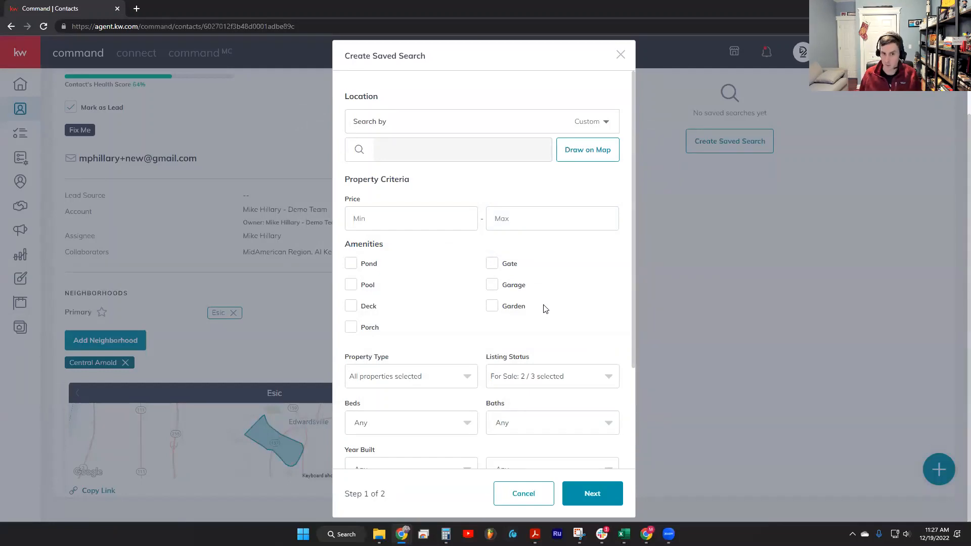
Review the property criteria options, set the saved search's beds to 3+, and continue to step 2
left_click(401, 228)
scroll(399, 275, "down", 3)
left_click(415, 243)
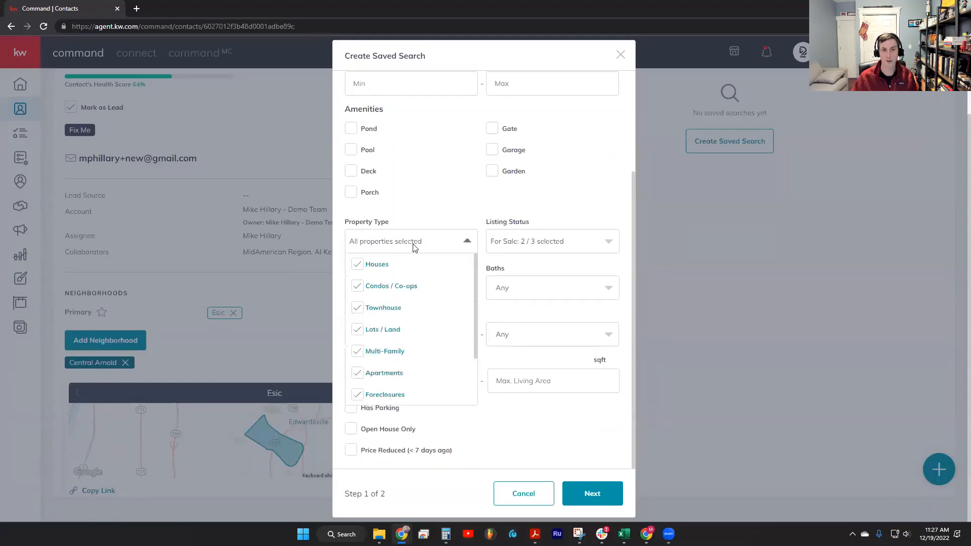
scroll(430, 280, "down", 1)
left_click(521, 247)
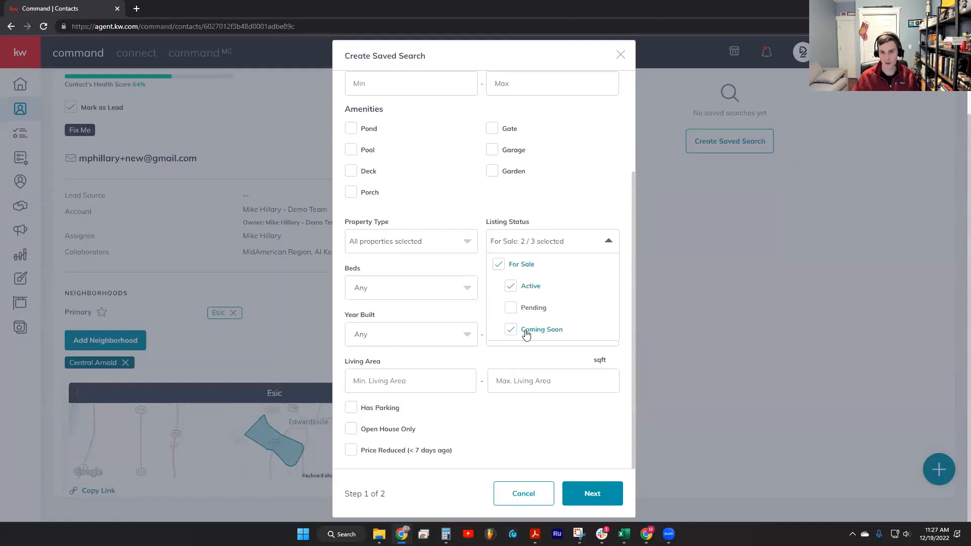
left_click(444, 309)
left_click(429, 293)
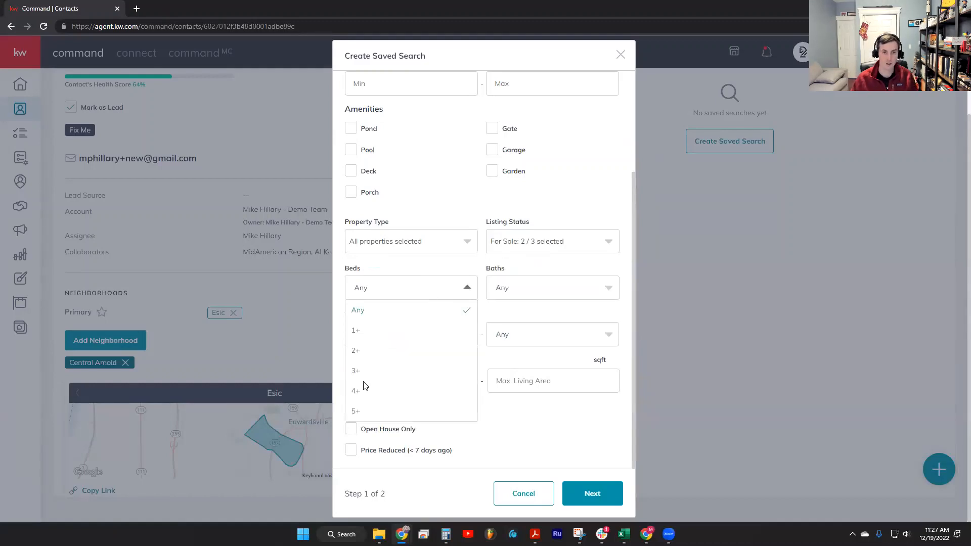
left_click(362, 374)
left_click(448, 333)
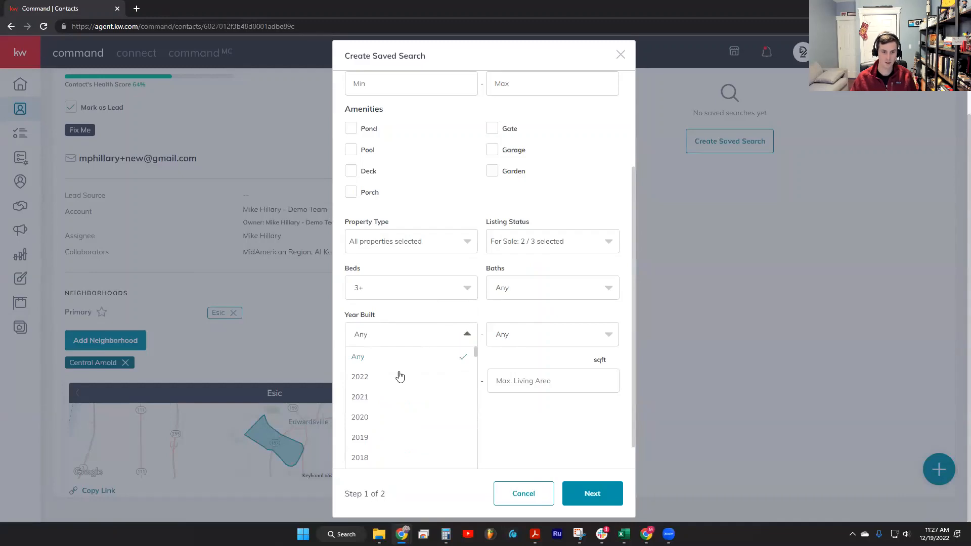
left_click(581, 308)
left_click(614, 503)
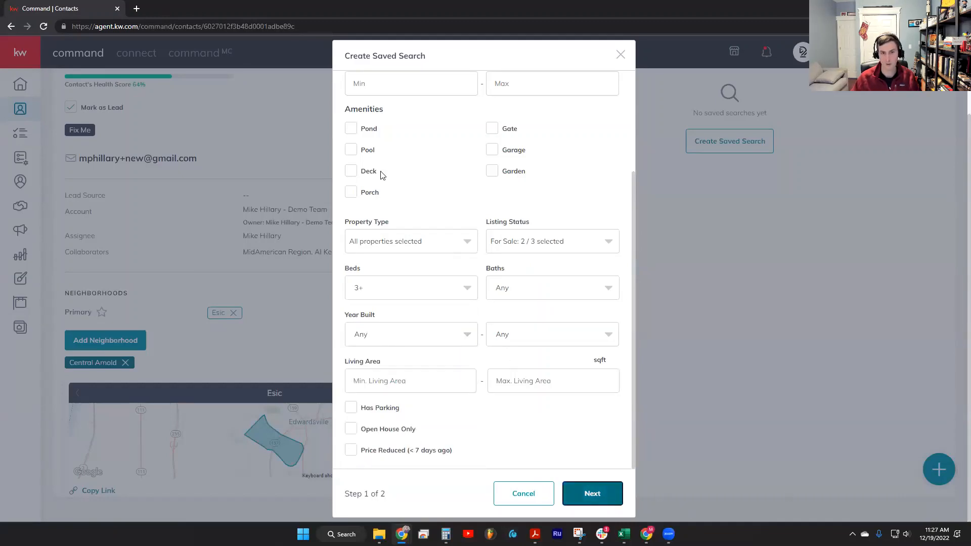
Title the saved search MAPS Search
left_click(358, 223)
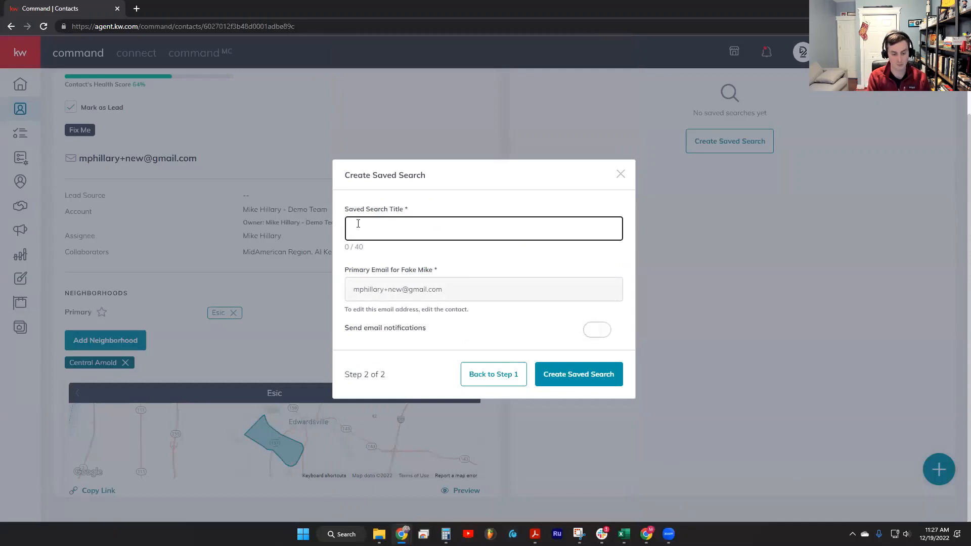
type("MAPS Seac")
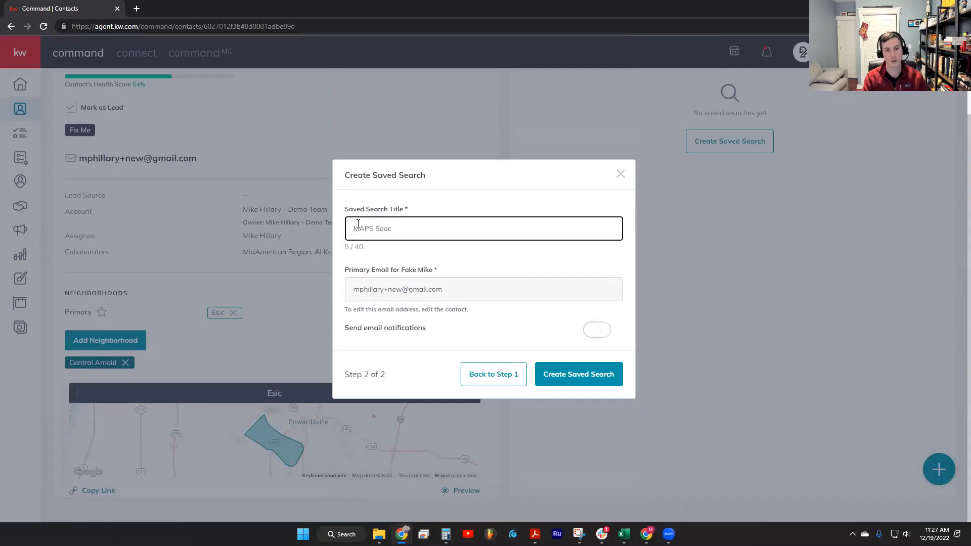
key("BackSpace")
type("rch")
scroll(559, 329, "up", 1)
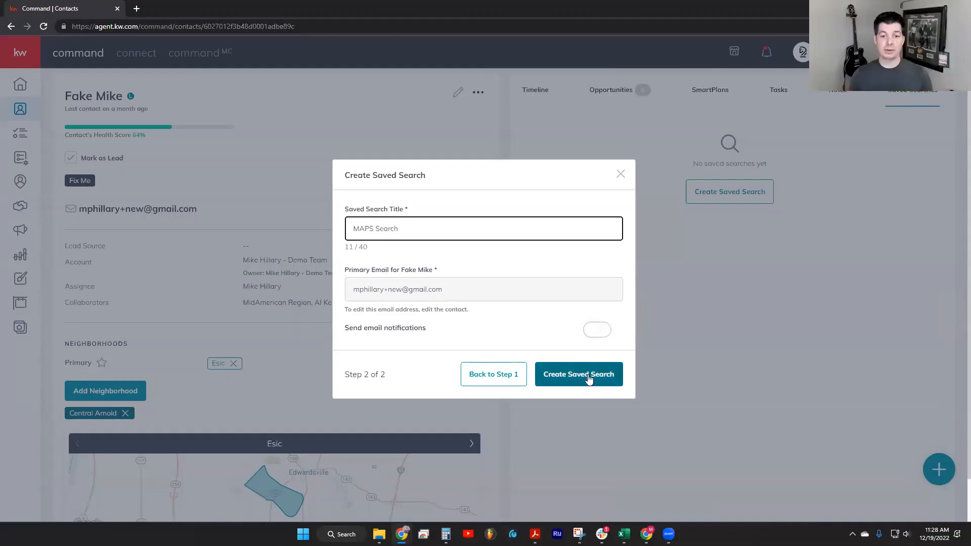
Turn on email notifications with Instant frequency and create the saved search
left_click(598, 331)
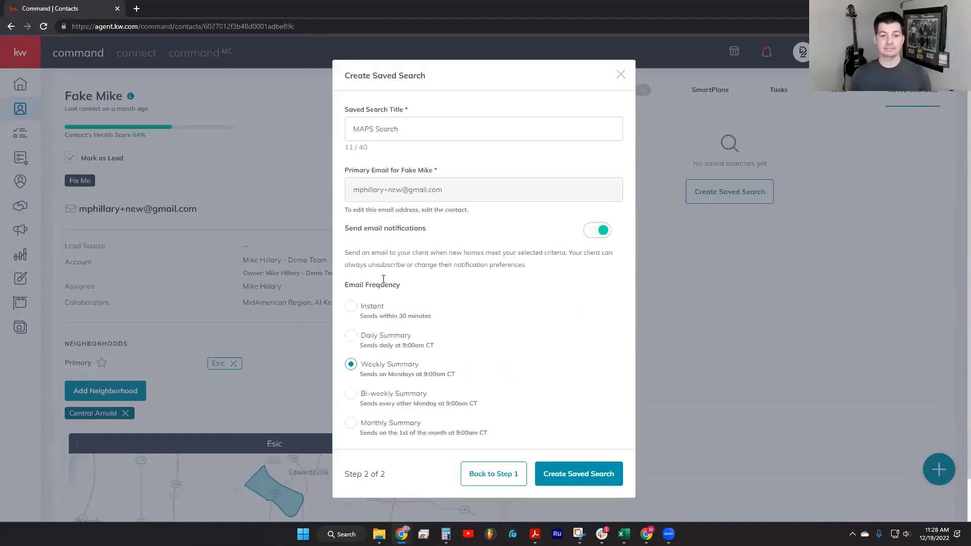
scroll(602, 348, "up", 1)
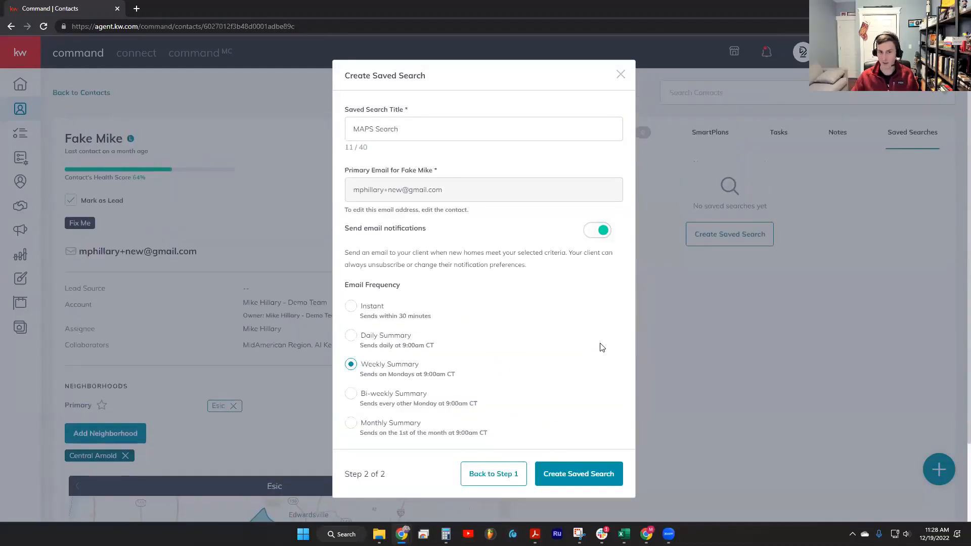
left_click(351, 306)
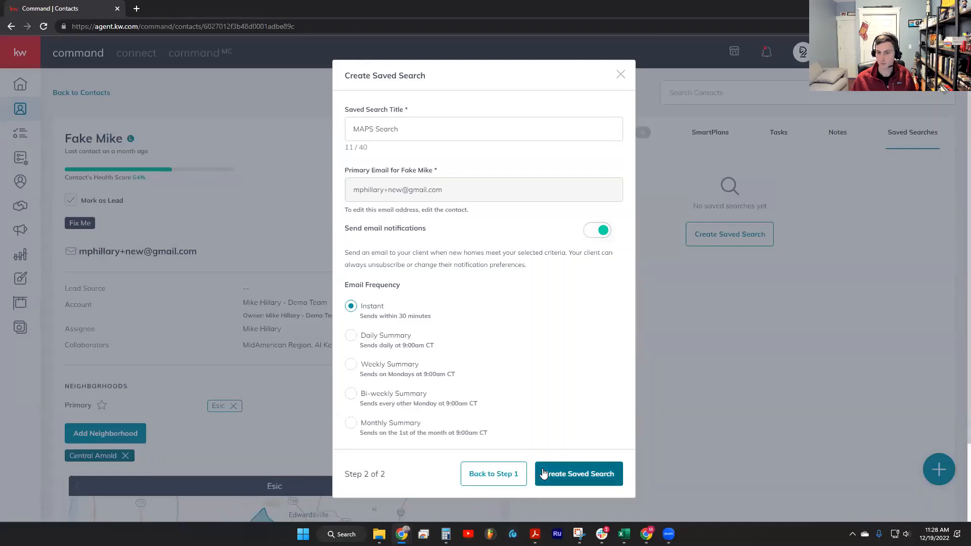
scroll(527, 292, "down", 2)
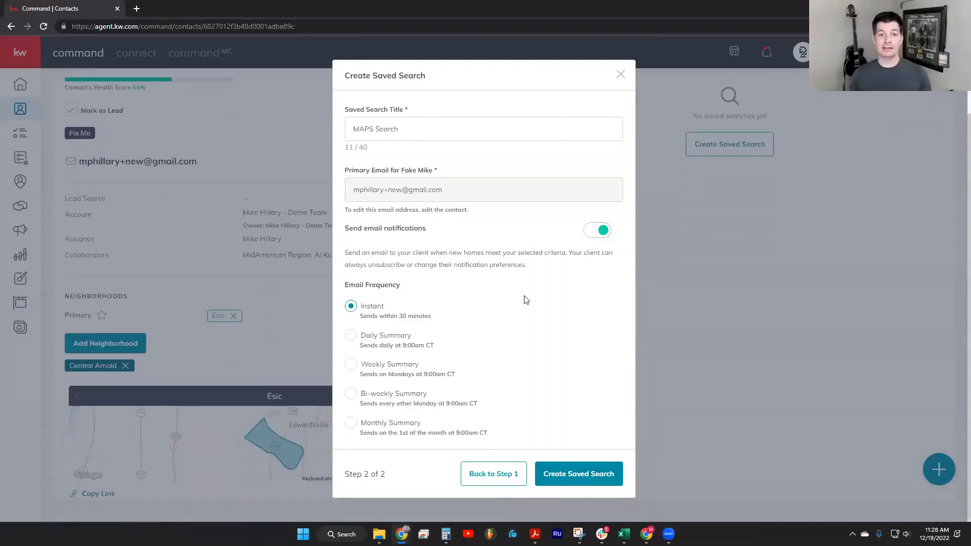
scroll(523, 296, "up", 2)
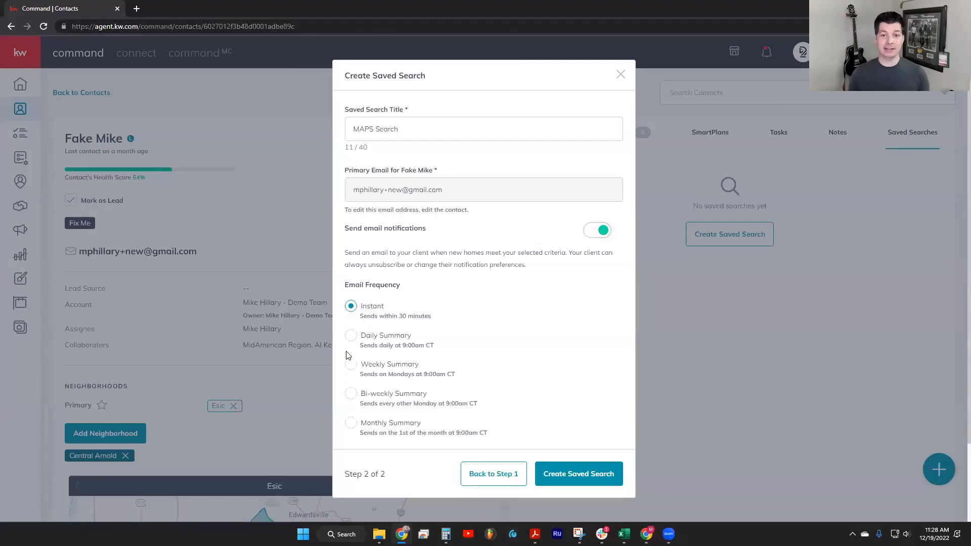
left_click(351, 394)
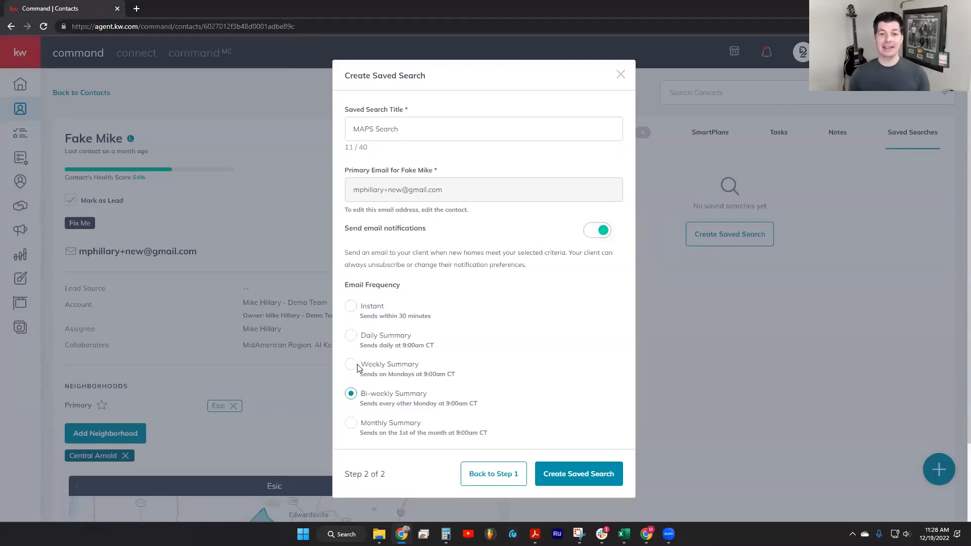
left_click(350, 423)
left_click(350, 307)
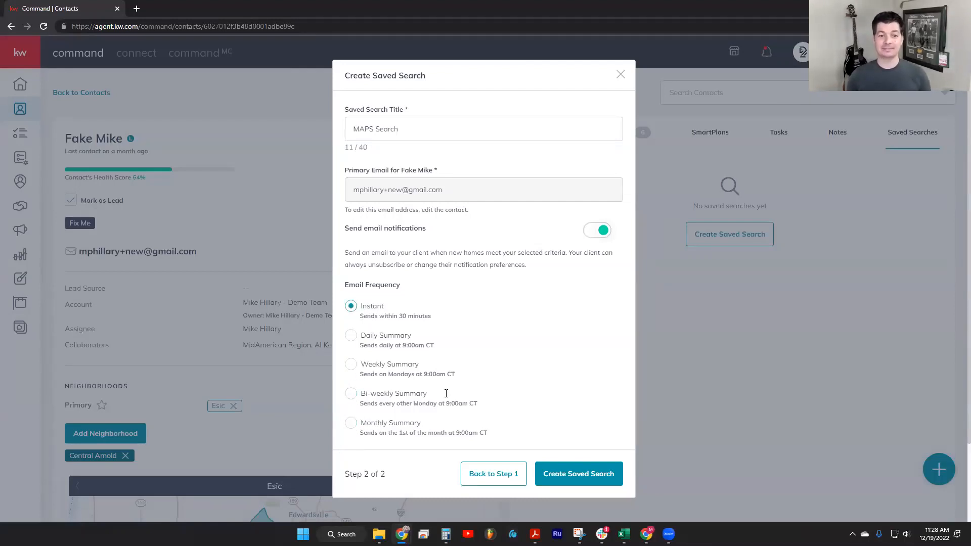
left_click(572, 474)
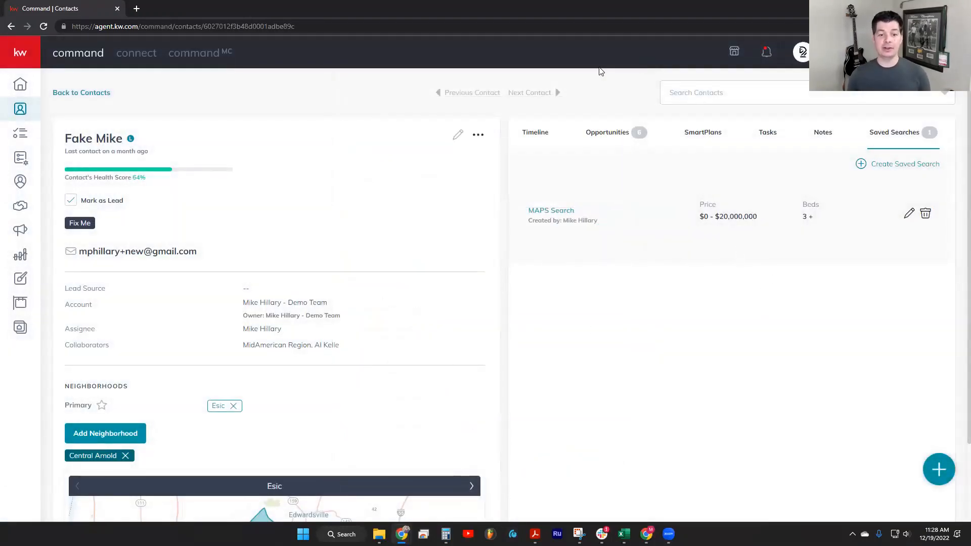
left_click(896, 164)
left_click(604, 117)
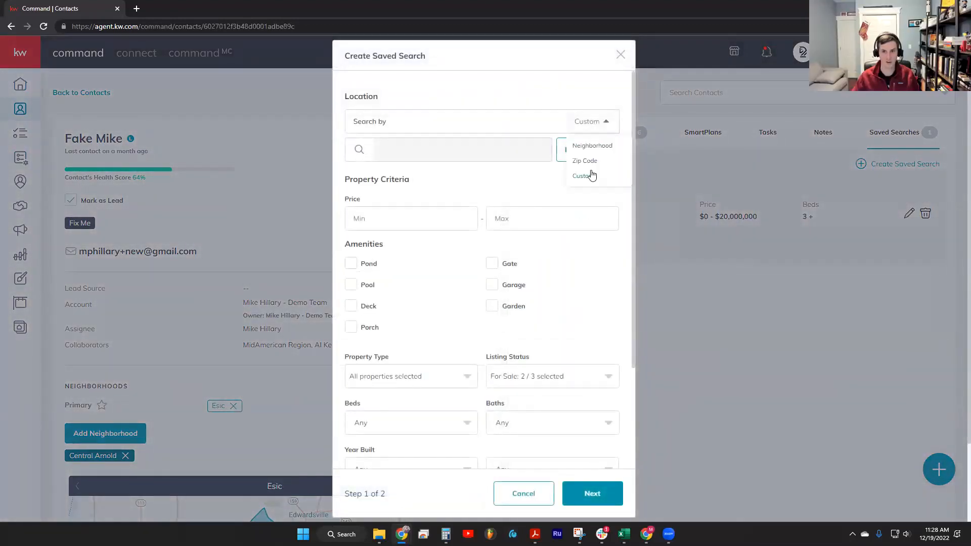
left_click(590, 159)
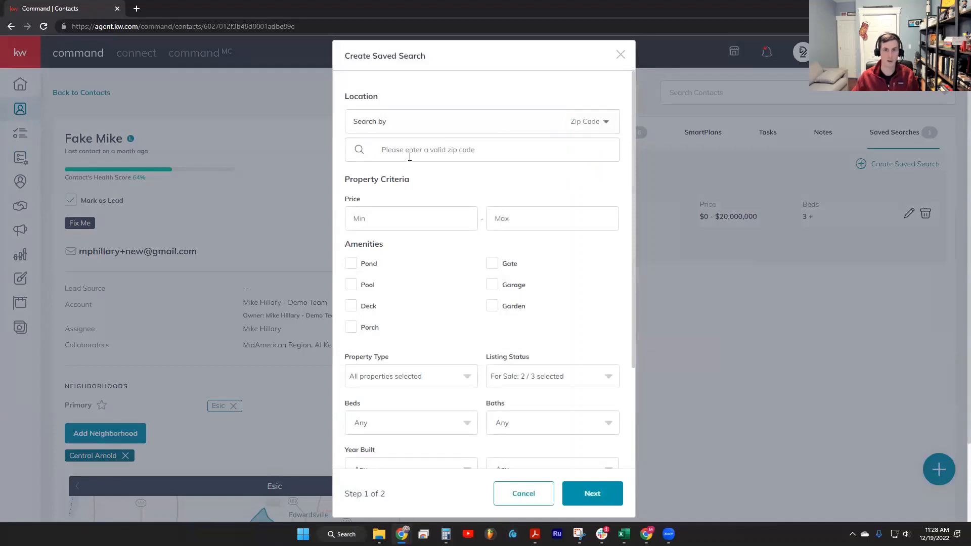
left_click(424, 143)
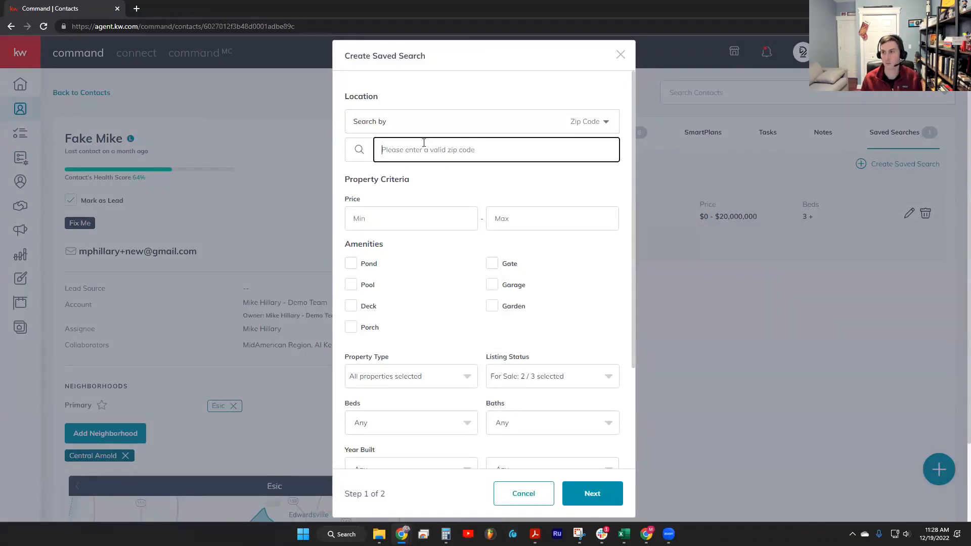
left_click(612, 56)
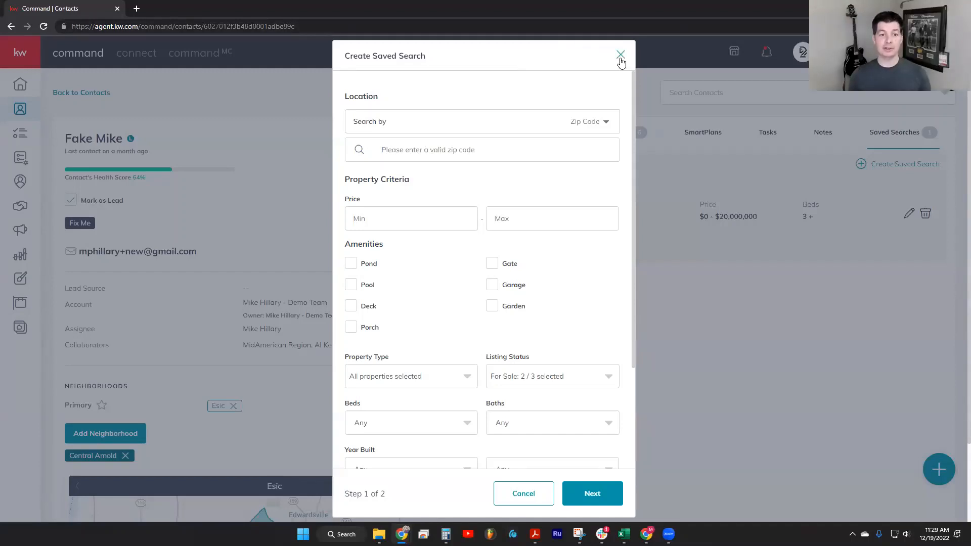
left_click(620, 60)
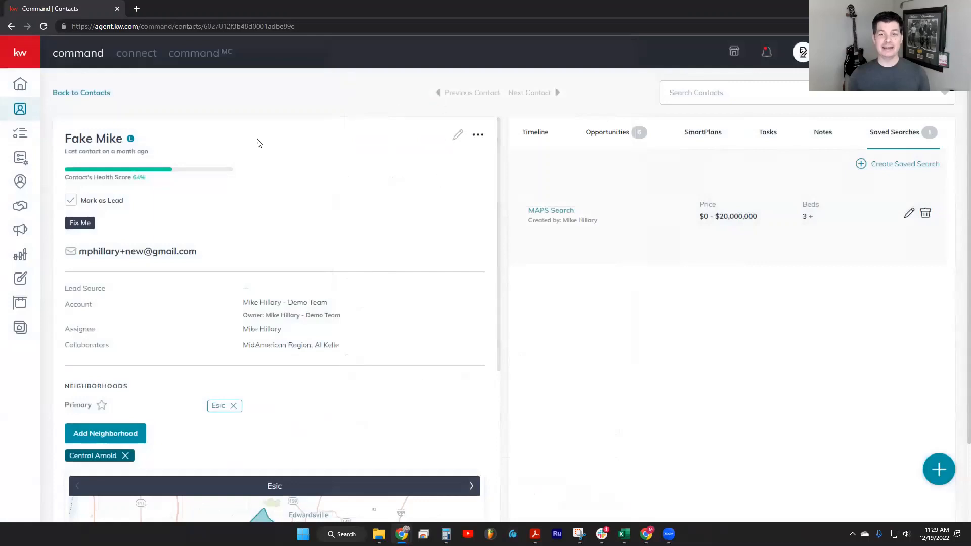
Remove the Esic neighborhood from the contact and open the MAPS Search entry from the contact's timeline
left_click(232, 407)
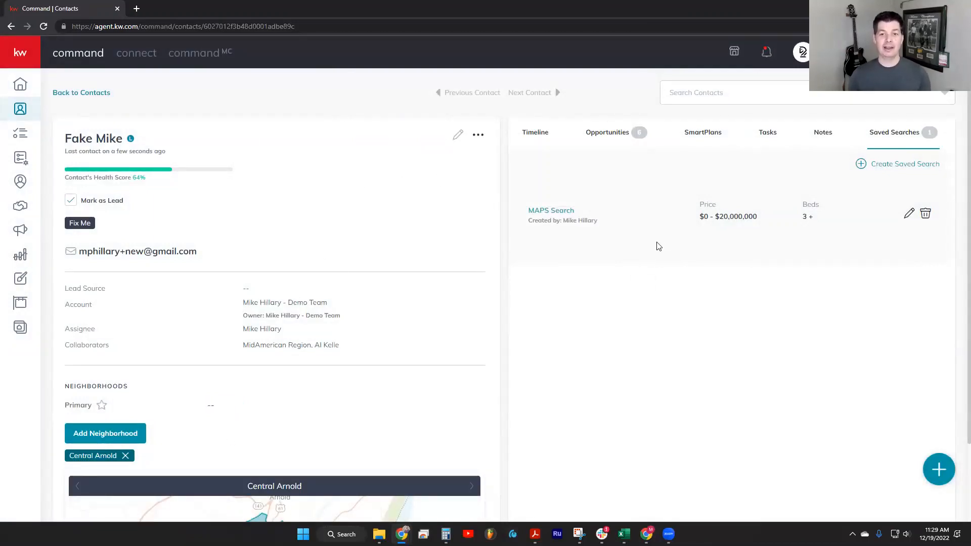
left_click(526, 146)
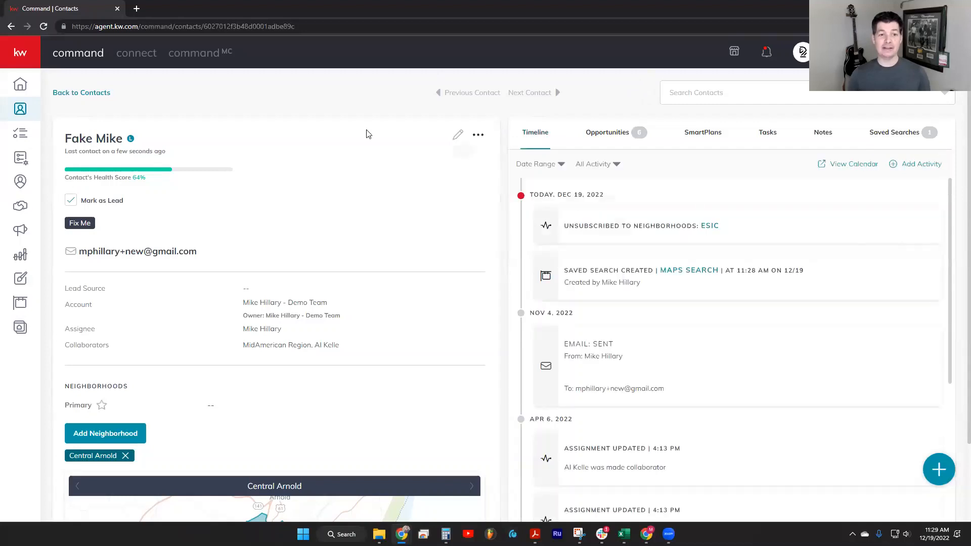
left_click(697, 271)
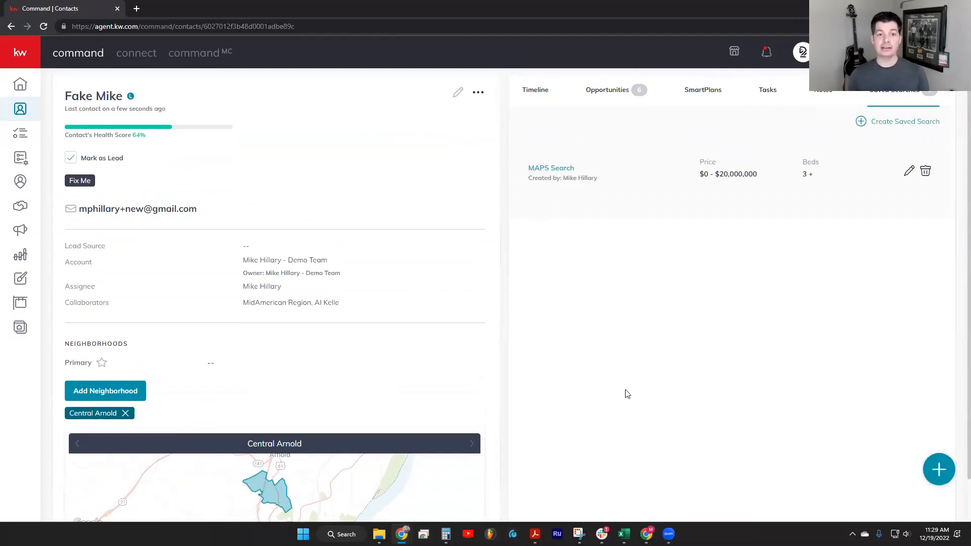
scroll(627, 394, "up", 1)
left_click(937, 466)
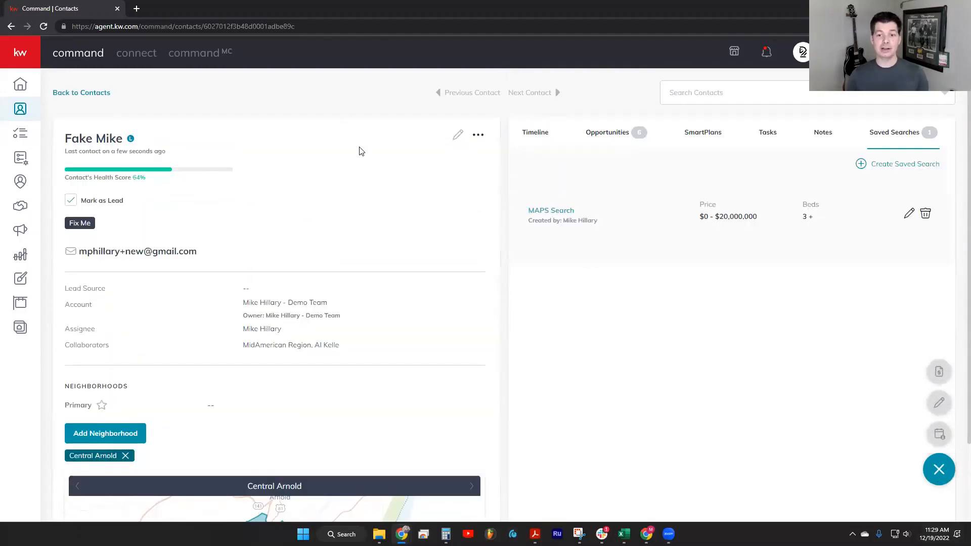
left_click(829, 481)
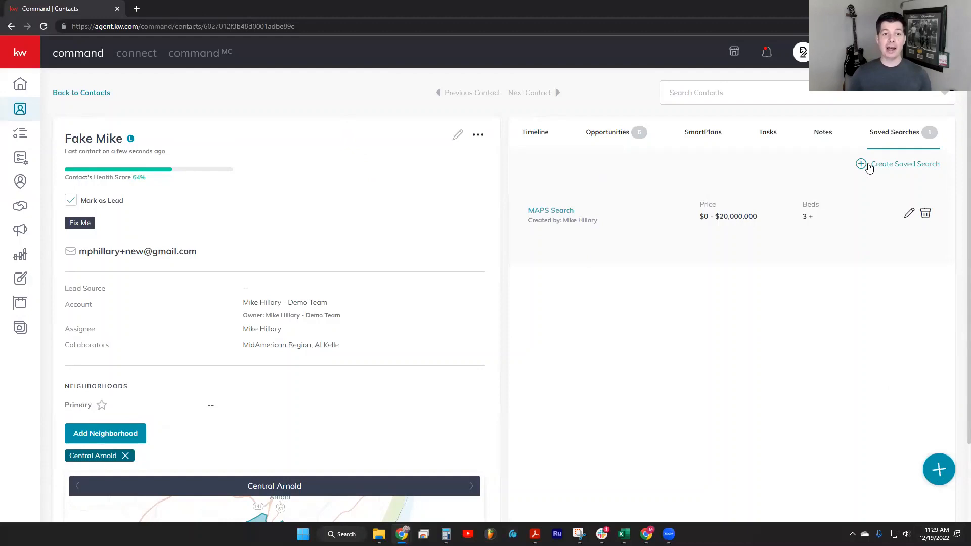
Start a new saved search, find Orlando, FL on the map, draw a small search area around Winter Park, and apply it
left_click(899, 167)
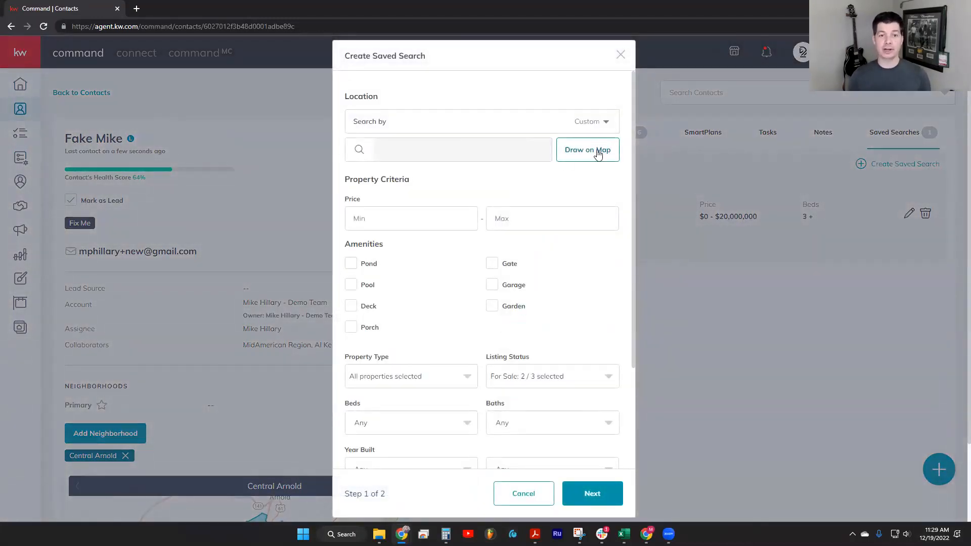
left_click(598, 155)
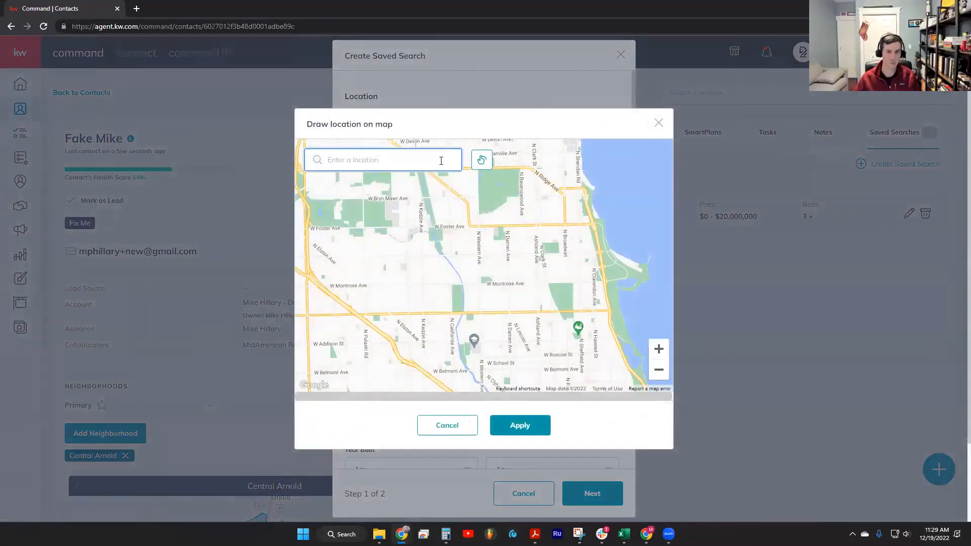
type("Orlando")
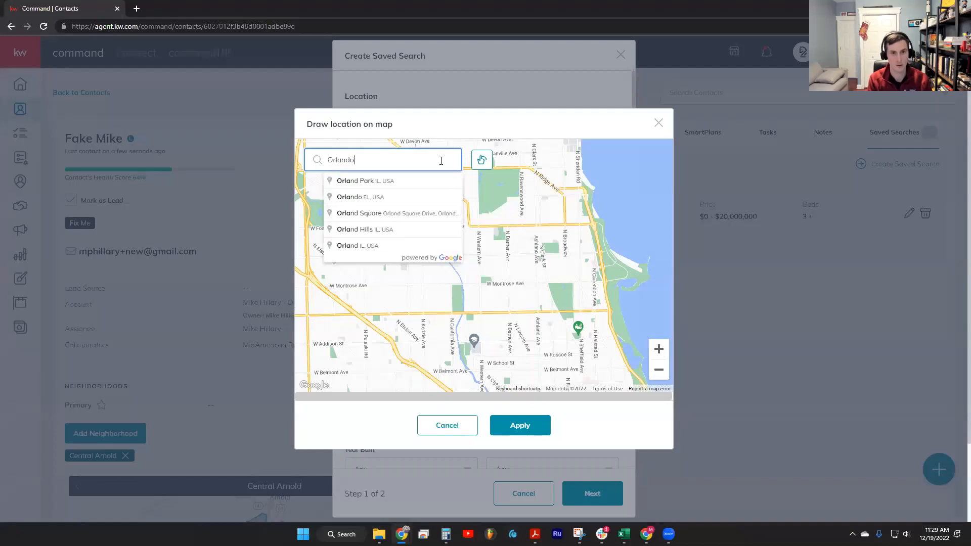
left_click(339, 184)
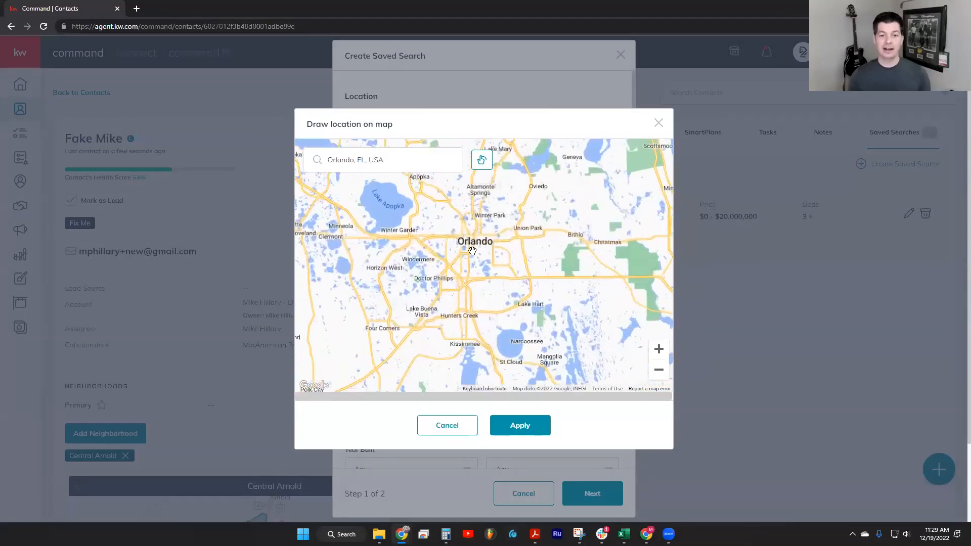
left_click(481, 159)
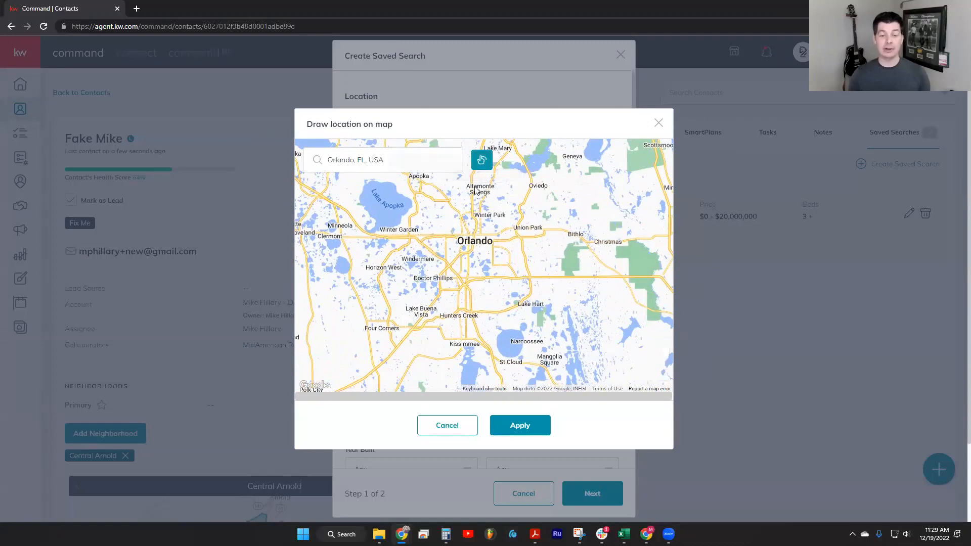
mouse_move(489, 204)
left_mouse_down()
mouse_move(470, 209)
mouse_move(474, 225)
mouse_move(506, 222)
mouse_move(502, 205)
mouse_move(488, 204)
left_mouse_up()
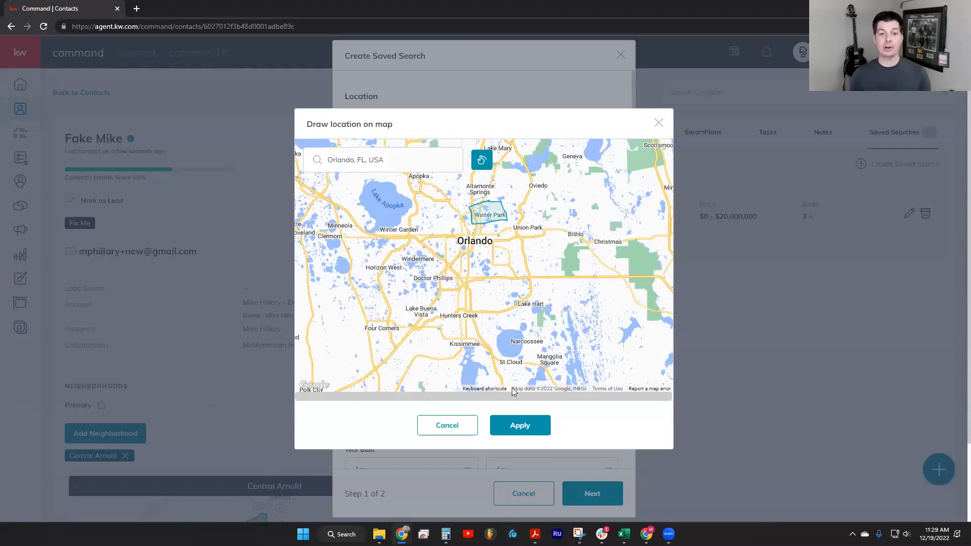
left_click(523, 426)
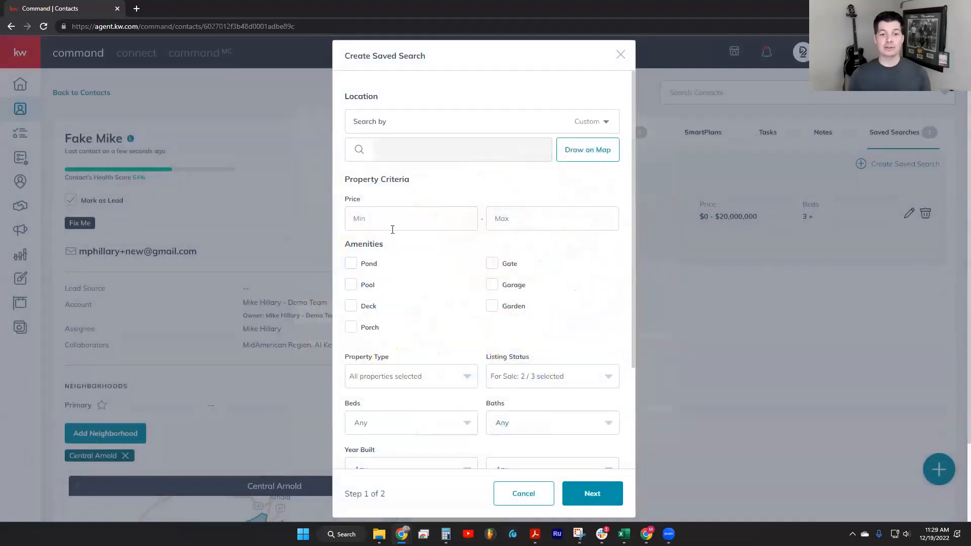
Set the saved search's price range to $200,000 minimum and $500,000 maximum, and continue to step 2
left_click(440, 221)
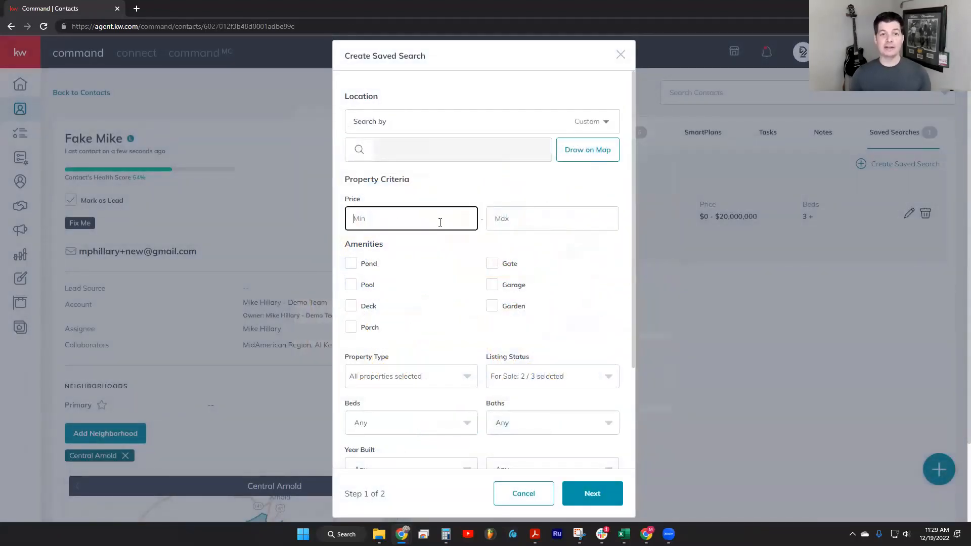
type("2")
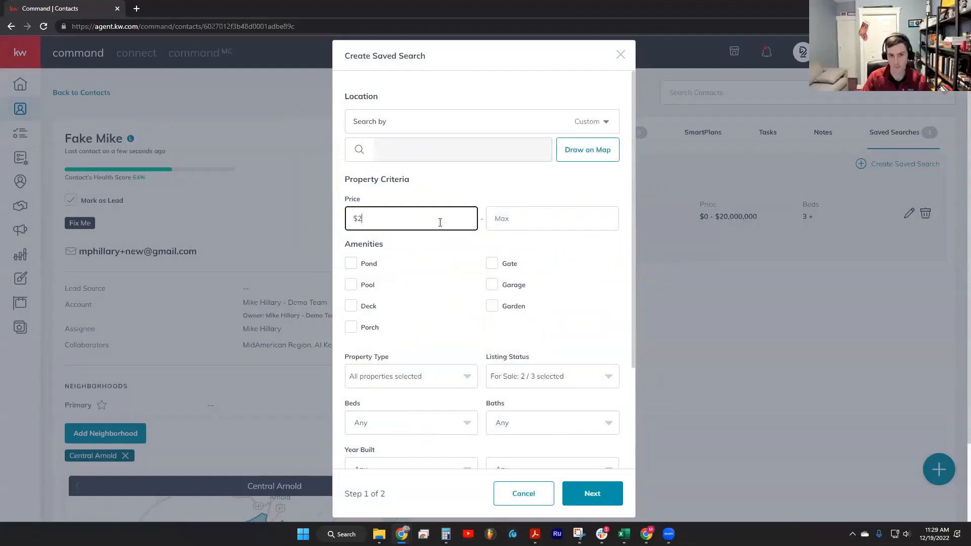
type("00,000.")
type("00000")
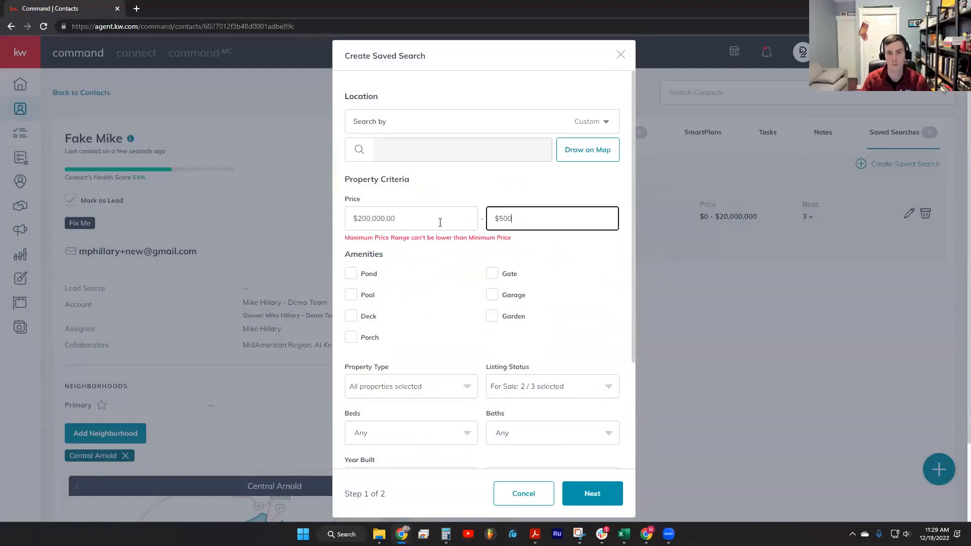
scroll(489, 389, "down", 3)
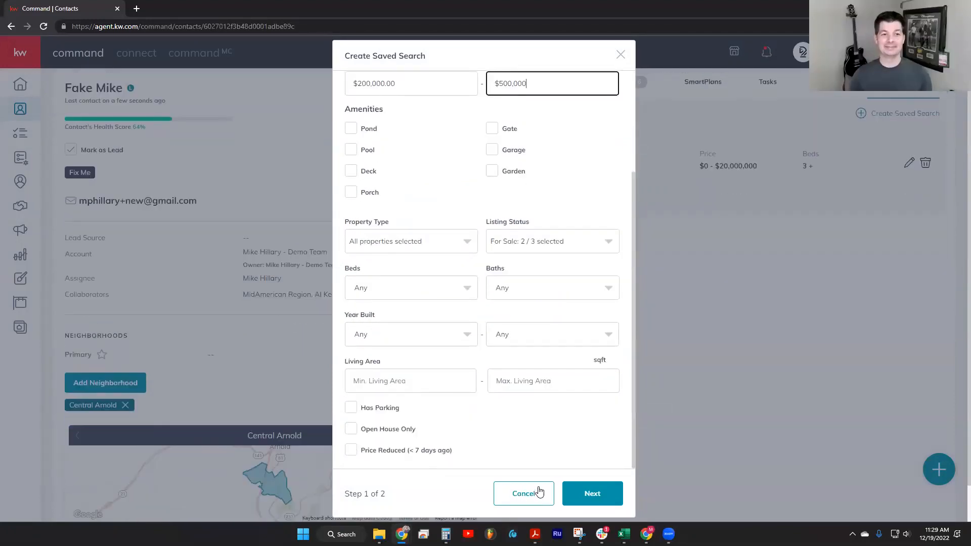
left_click(591, 493)
Title the saved search Florida Search
left_click(414, 228)
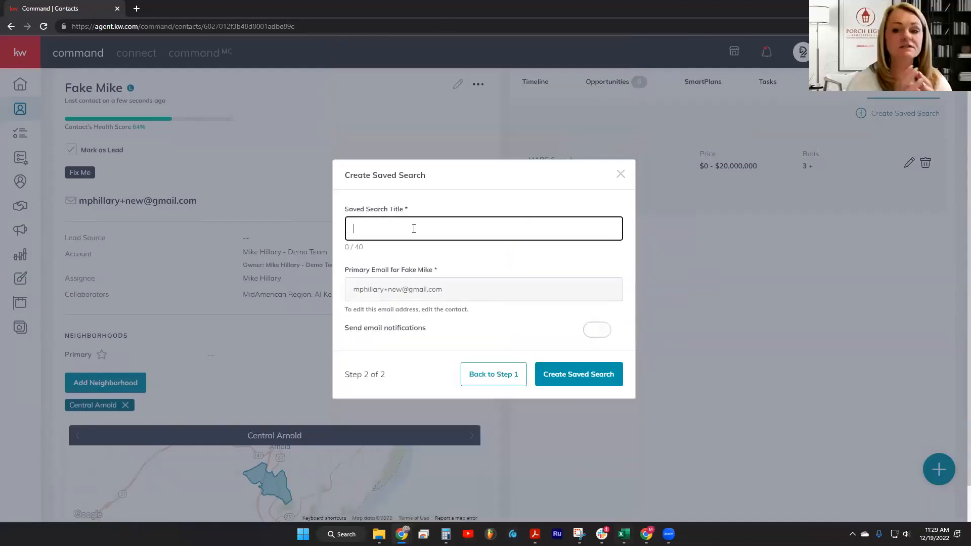
type("Florida Sea")
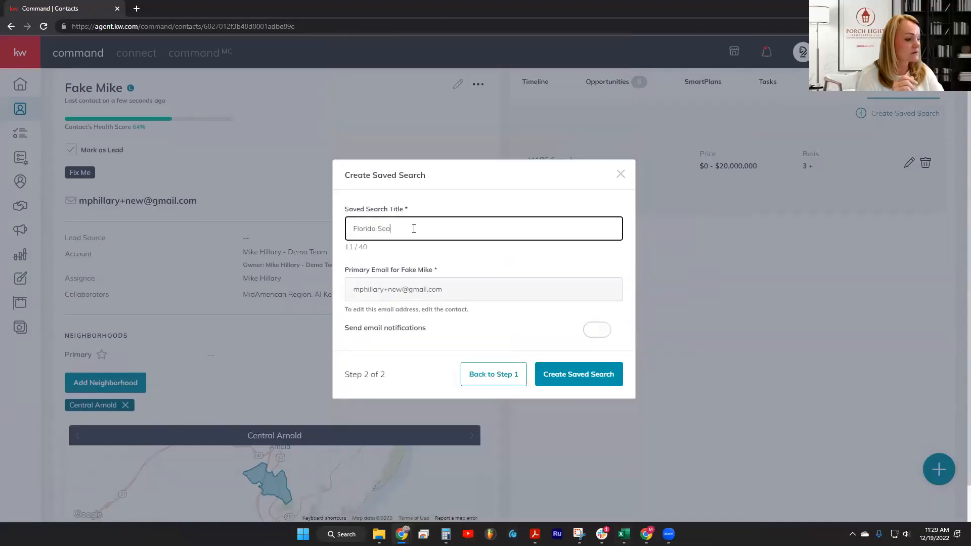
type("rhch")
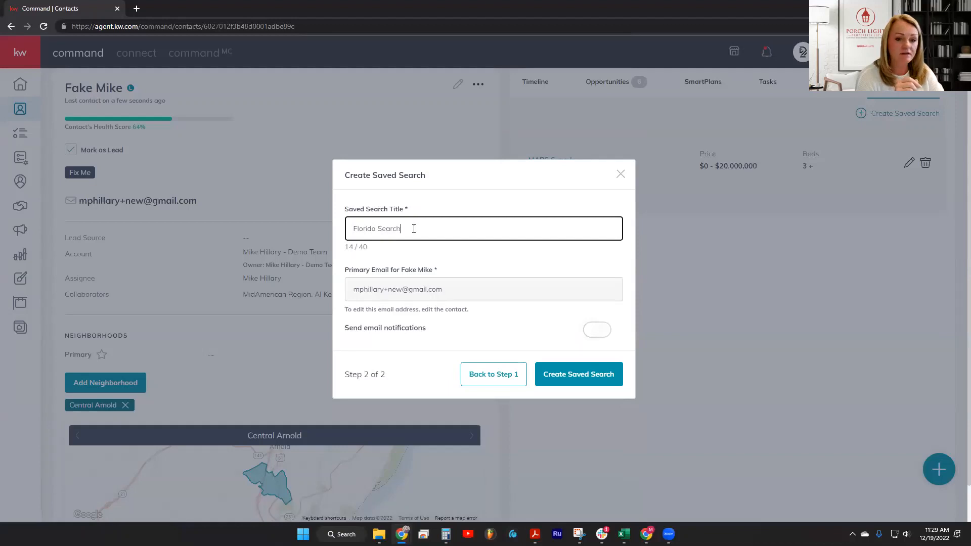
Go back to step 1, examine the property type options and remaining property criteria, and return to step 2
left_click(488, 384)
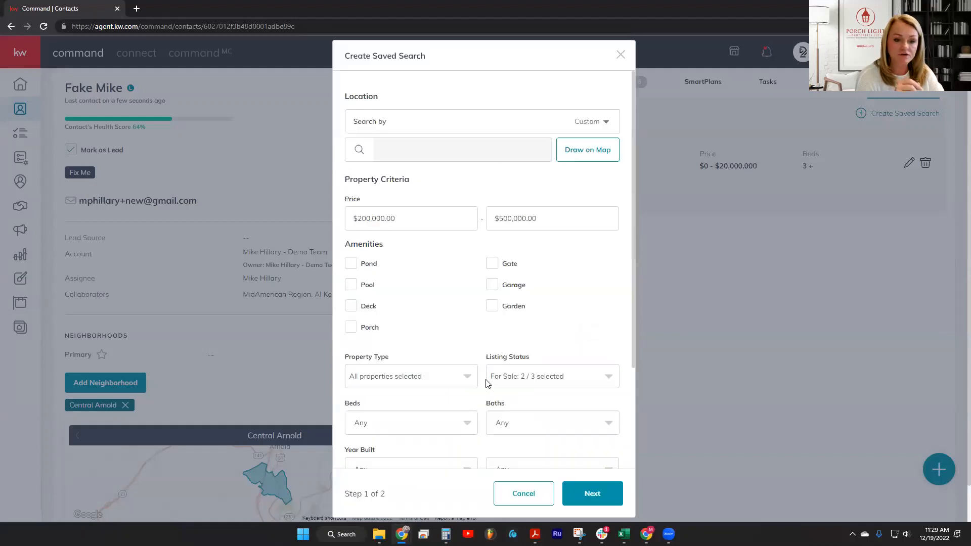
scroll(423, 330, "down", 1)
left_click(424, 330)
scroll(428, 430, "down", 3)
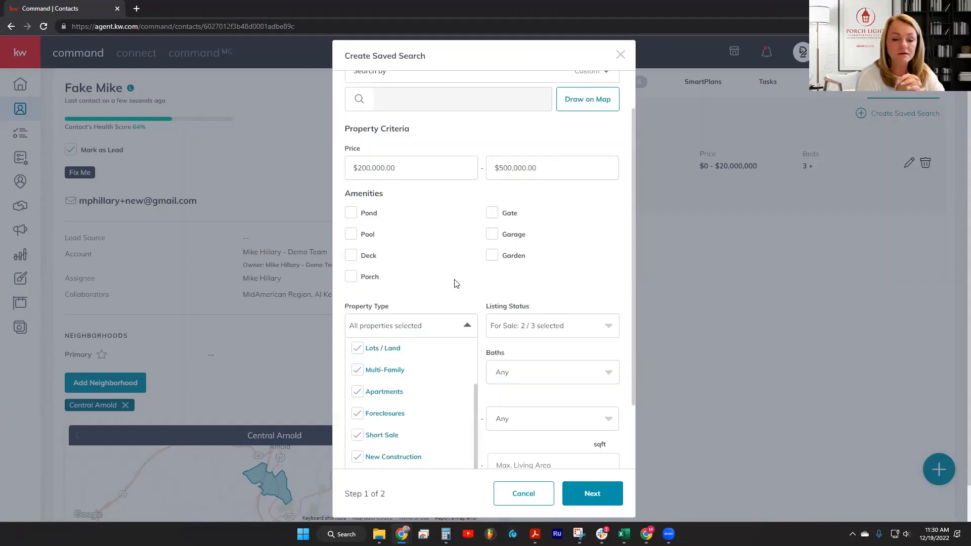
scroll(412, 448, "up", 3)
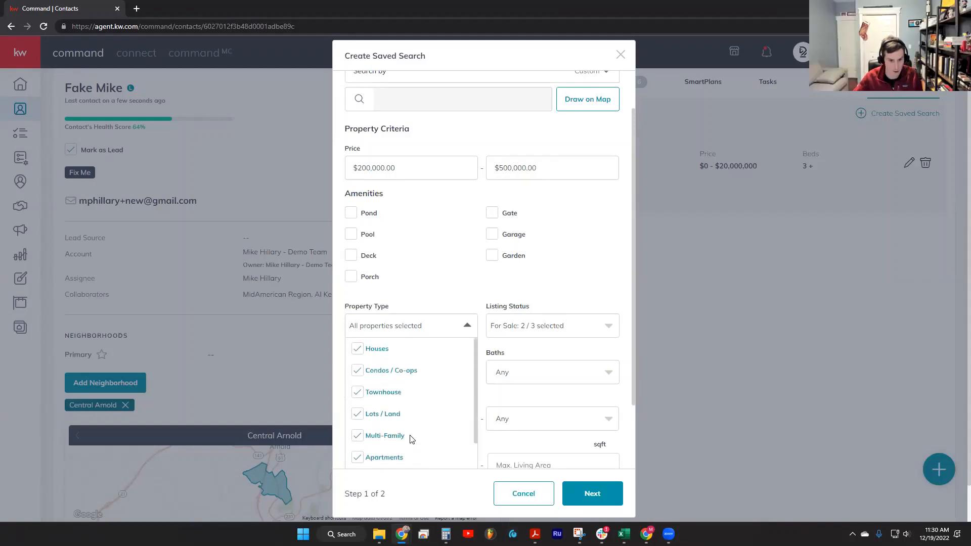
left_click(432, 238)
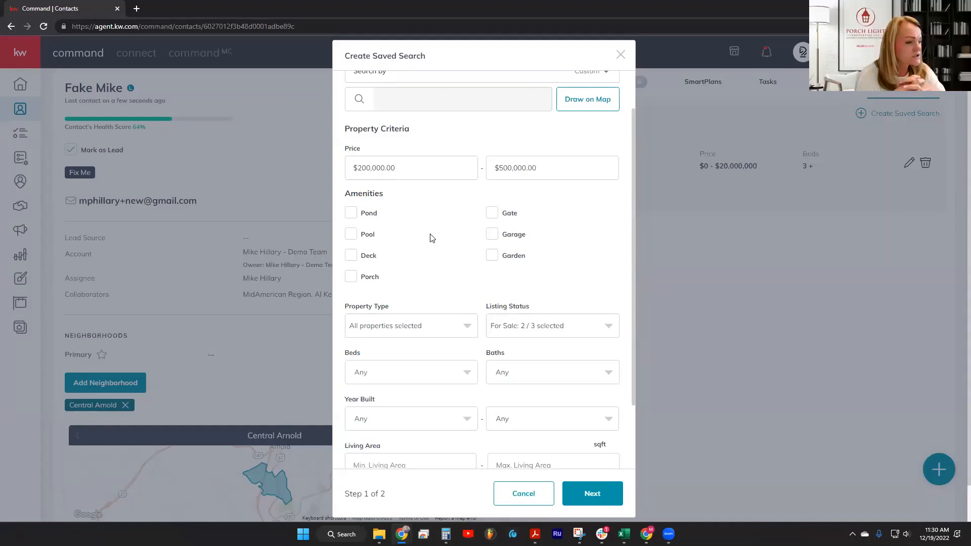
scroll(432, 238, "down", 1)
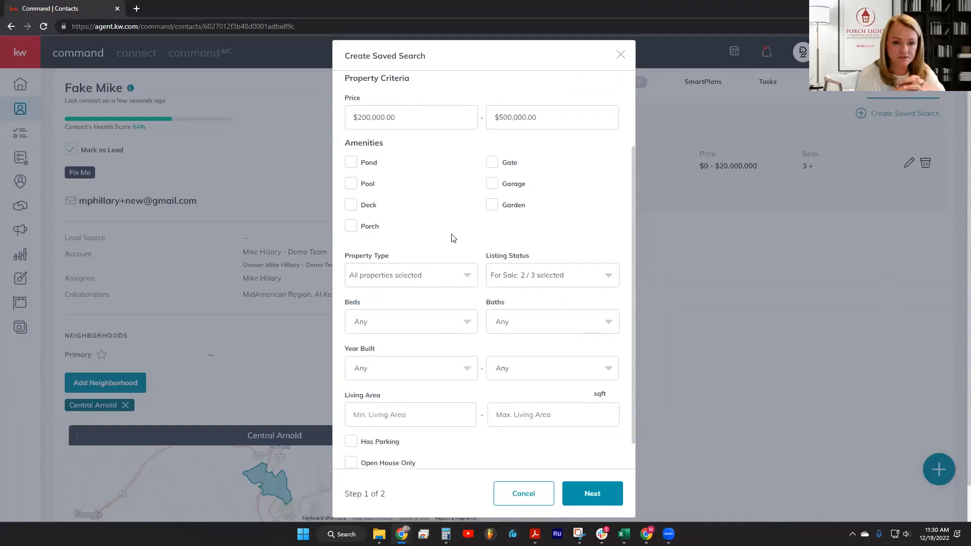
scroll(470, 392, "down", 1)
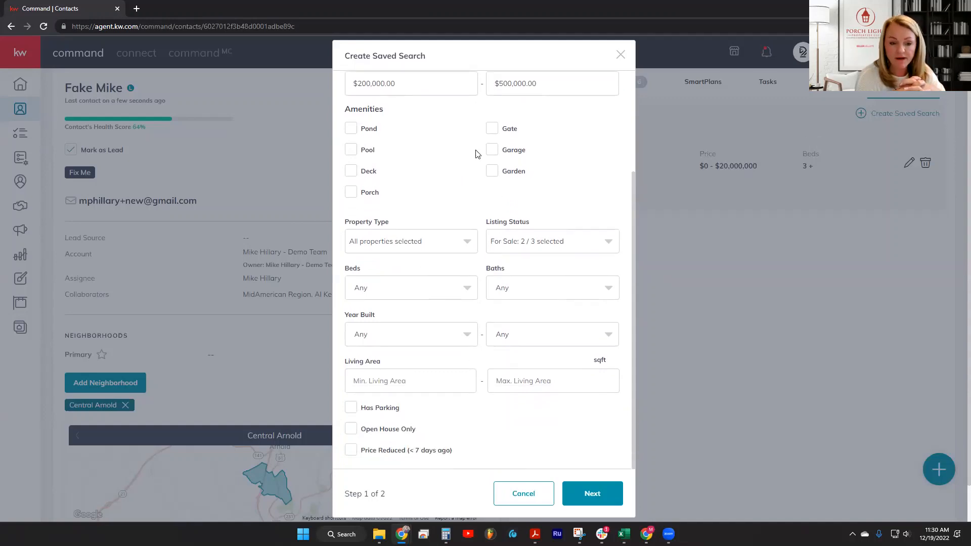
left_click(592, 498)
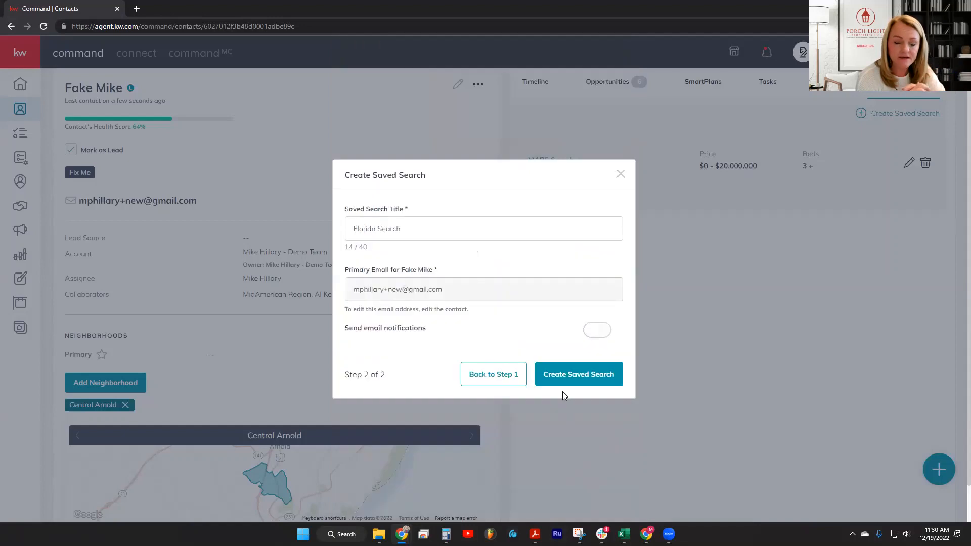
Enable email notifications for the Florida Search with Instant frequency and create it
left_click(602, 330)
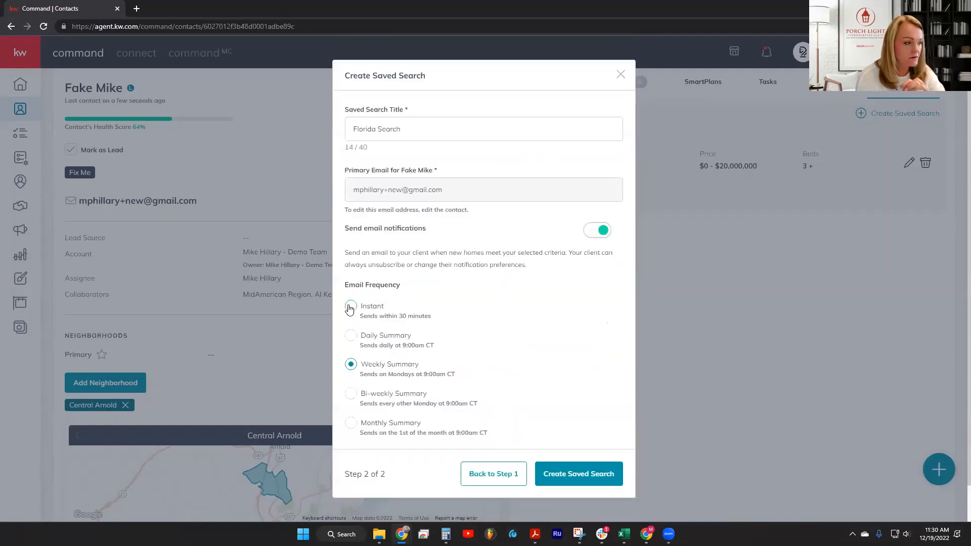
left_click(350, 305)
left_click(607, 474)
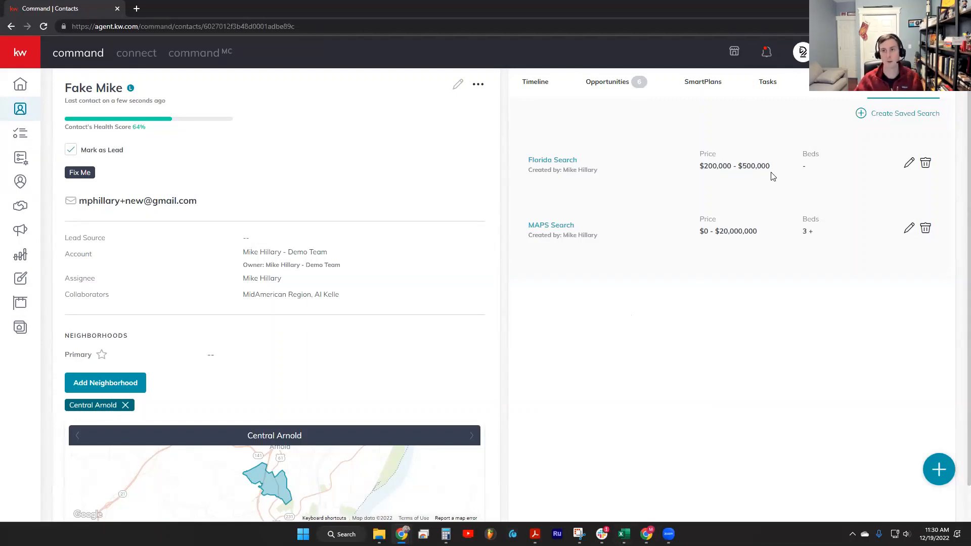
Look at a blank saved search form, dismiss it, and view the contact's timeline
scroll(772, 175, "up", 1)
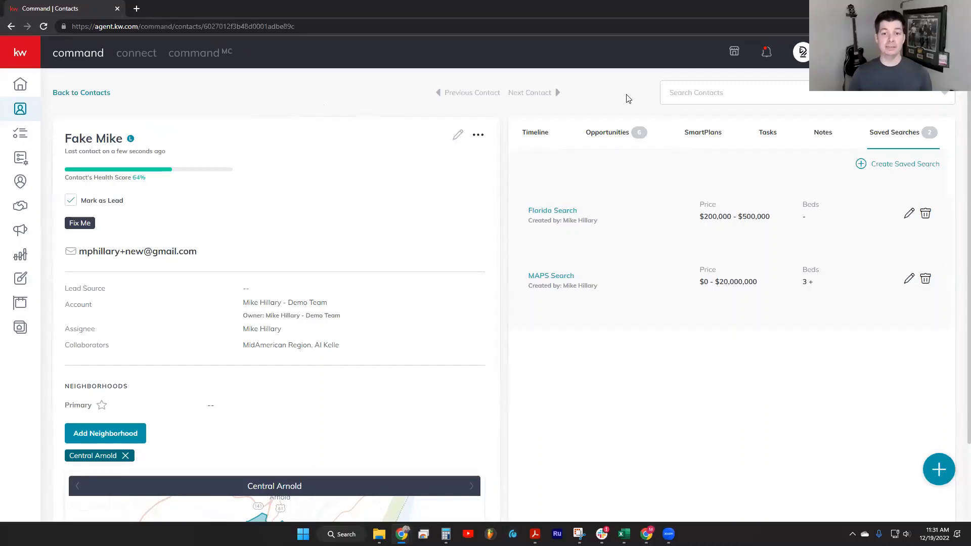
left_click(913, 168)
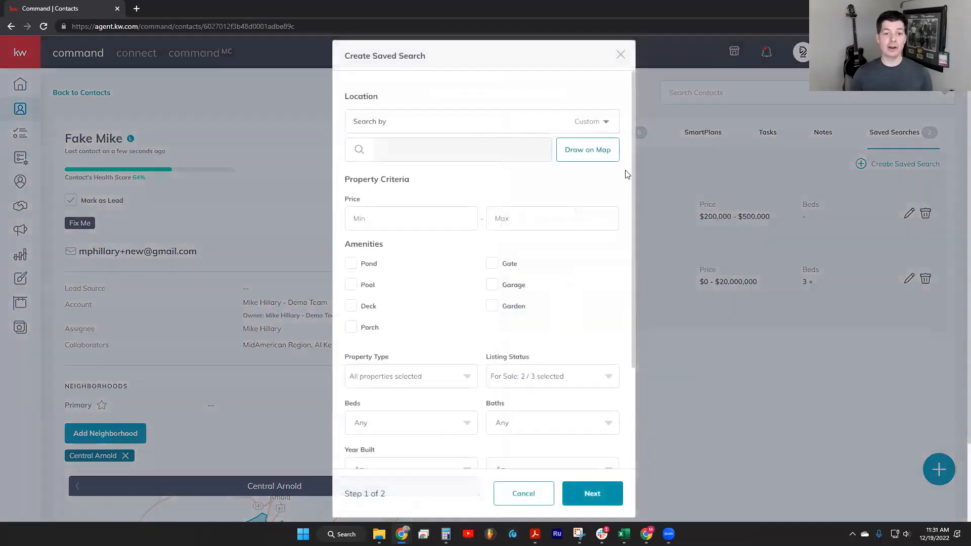
left_click(250, 94)
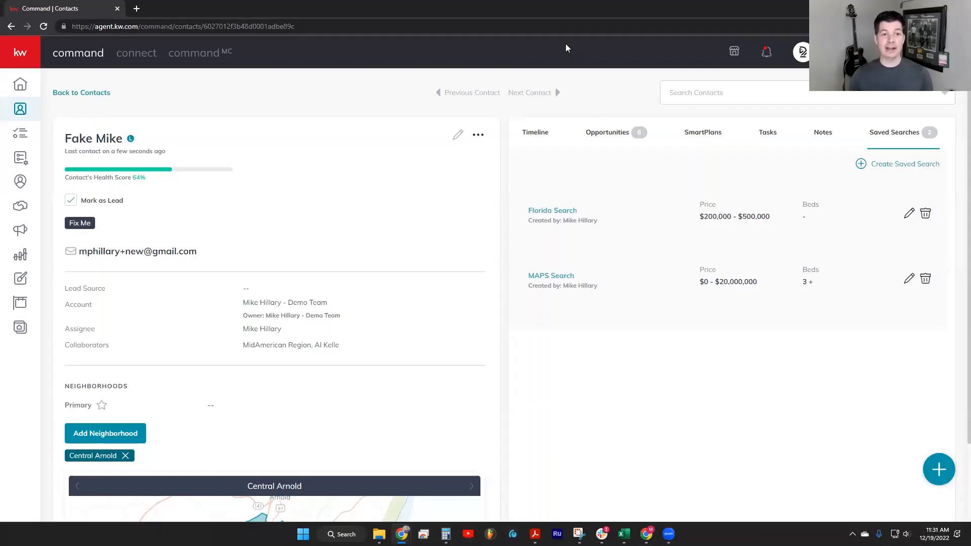
left_click(534, 134)
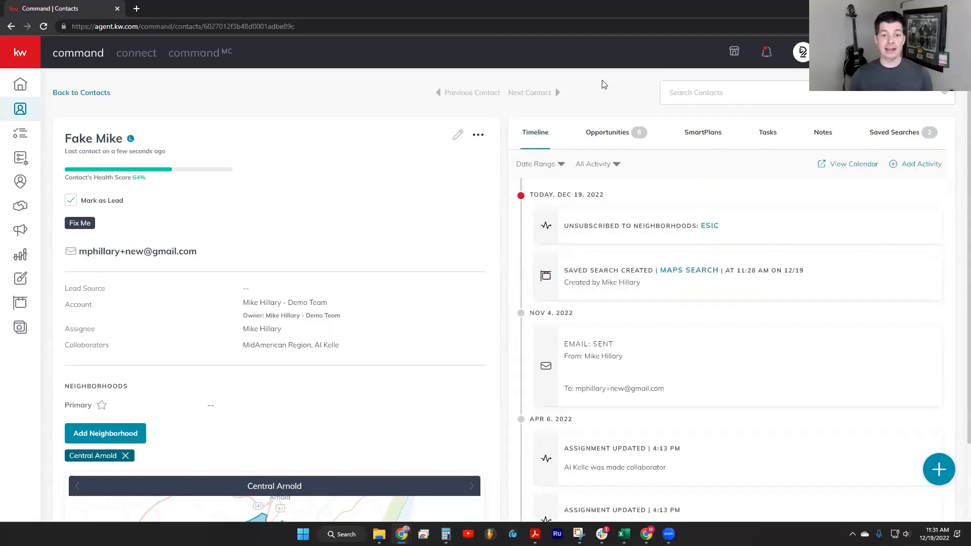